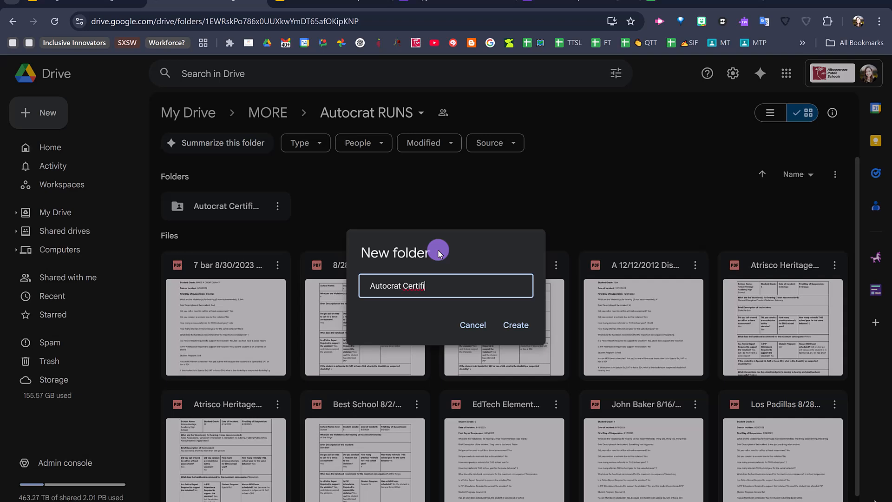
Create the folder "Autocrat Certificates-" in Autocrat RUNS and, inside it, a folder named "Certificate- Autocrat Runs".
text(cates)
click(526, 334)
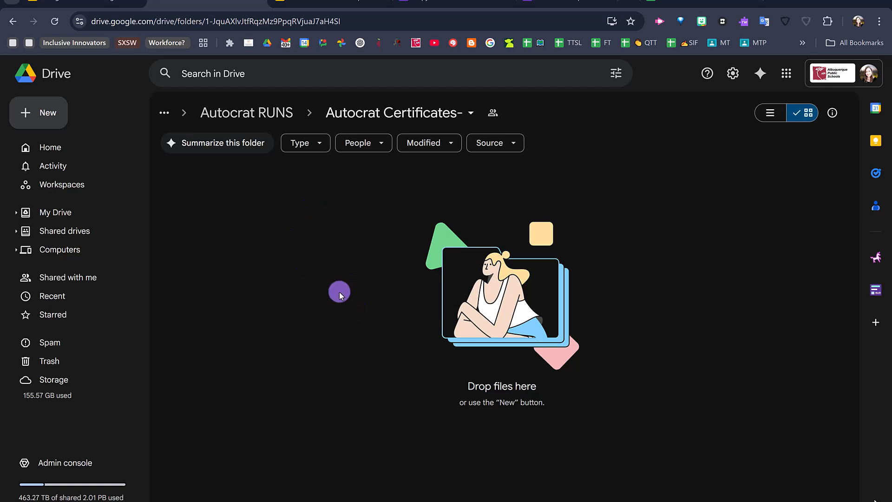
click(53, 113)
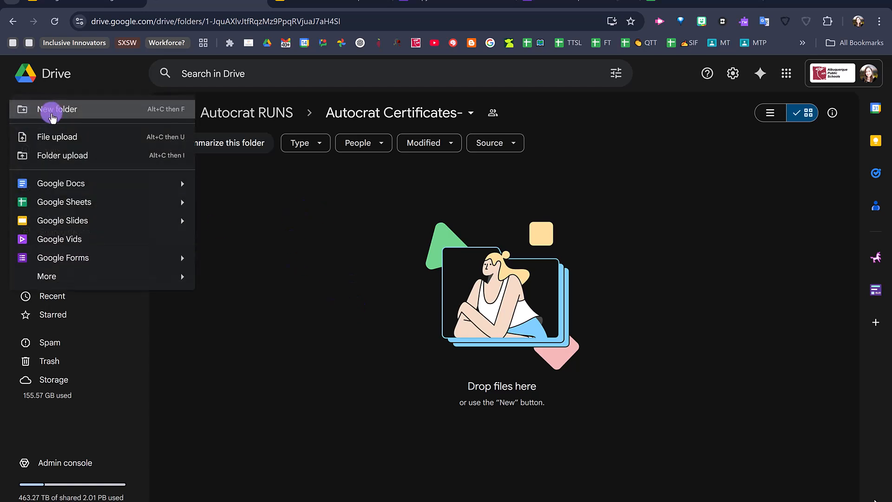
click(53, 116)
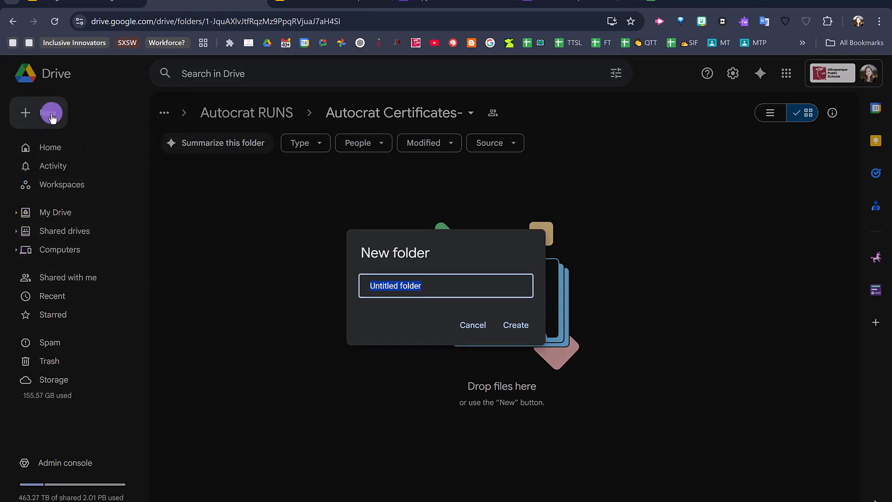
text(C)
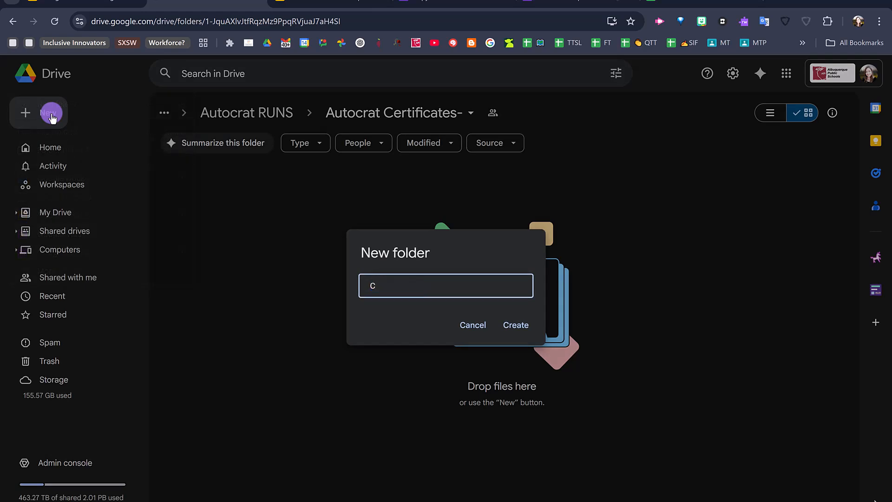
text(ertificate- Autocrat Runs)
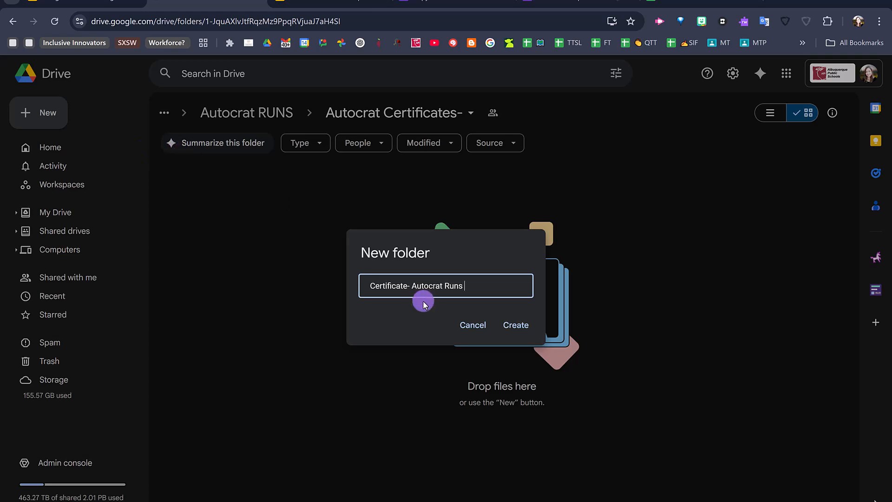
click(517, 326)
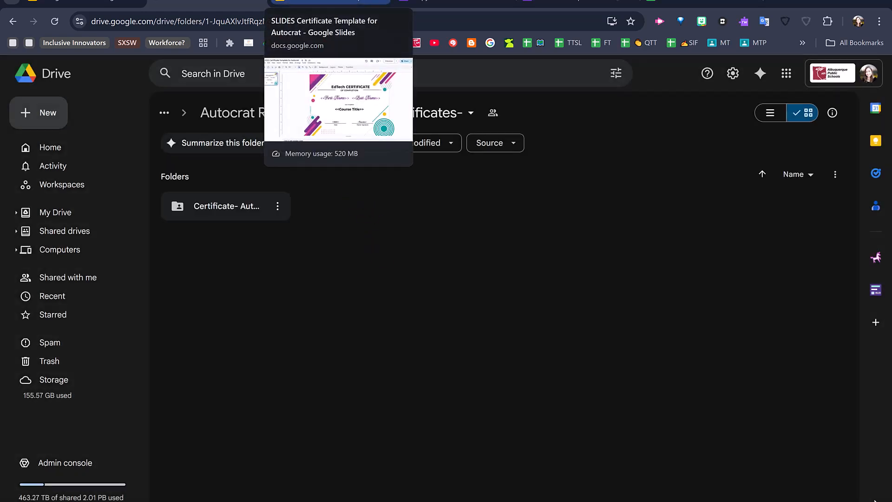
Switch to the presentation "SLIDES Certificate Template for Autocrat" and examine the <<First Name>> and <<Last Name>> merge tags.
click(306, 1)
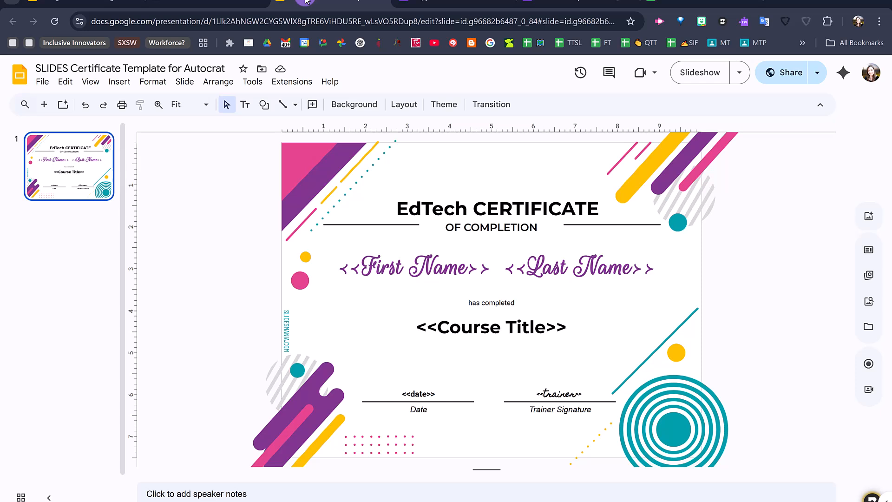
click(416, 273)
click(467, 268)
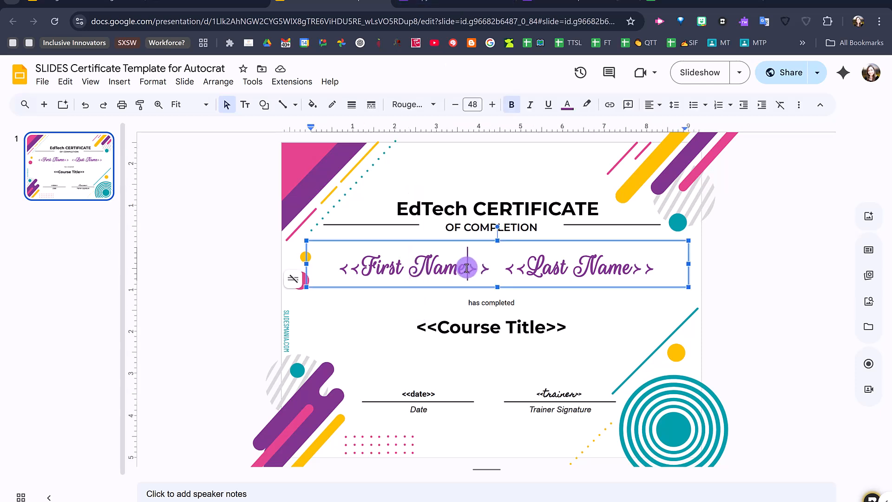
drag(466, 268, 356, 266)
click(633, 269)
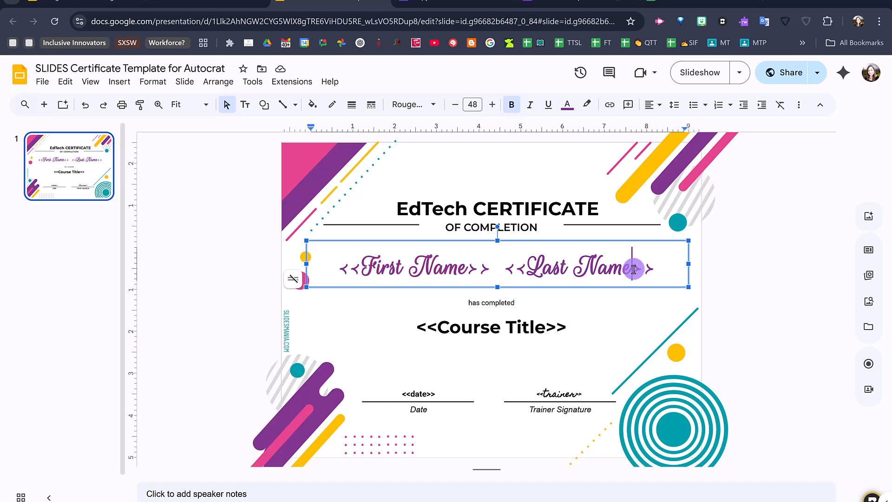
drag(634, 270, 522, 267)
click(384, 254)
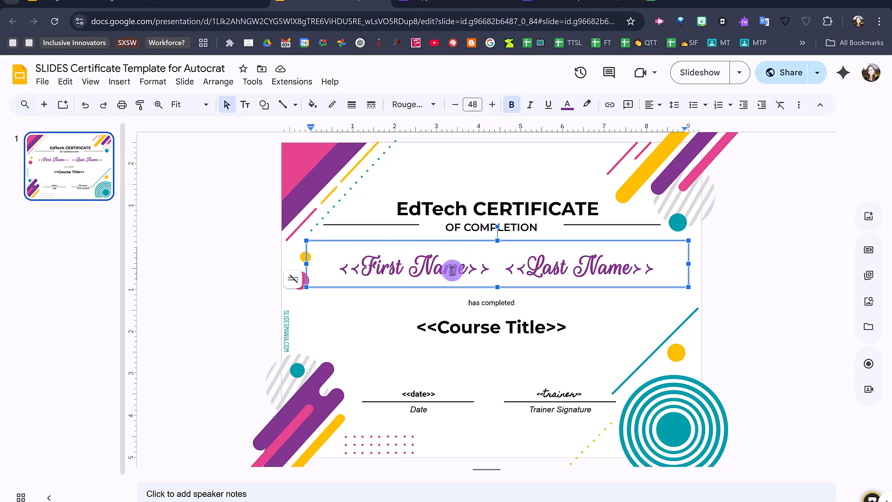
drag(464, 264, 355, 264)
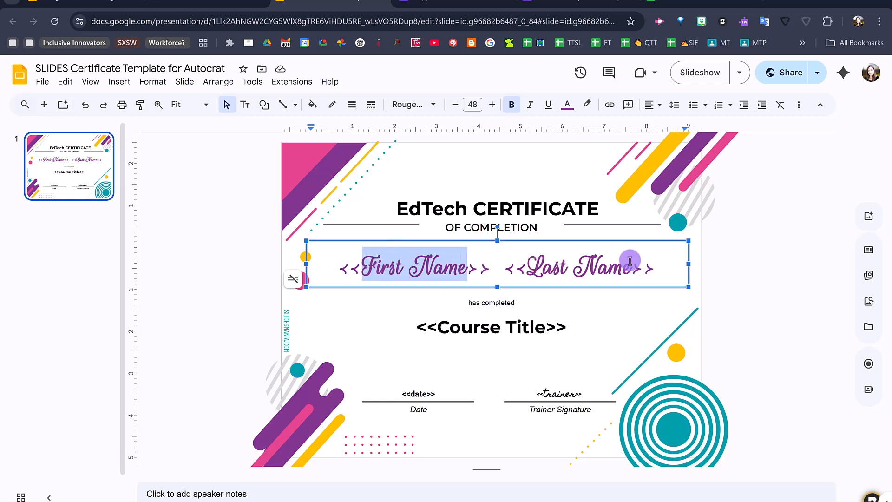
drag(633, 267, 529, 273)
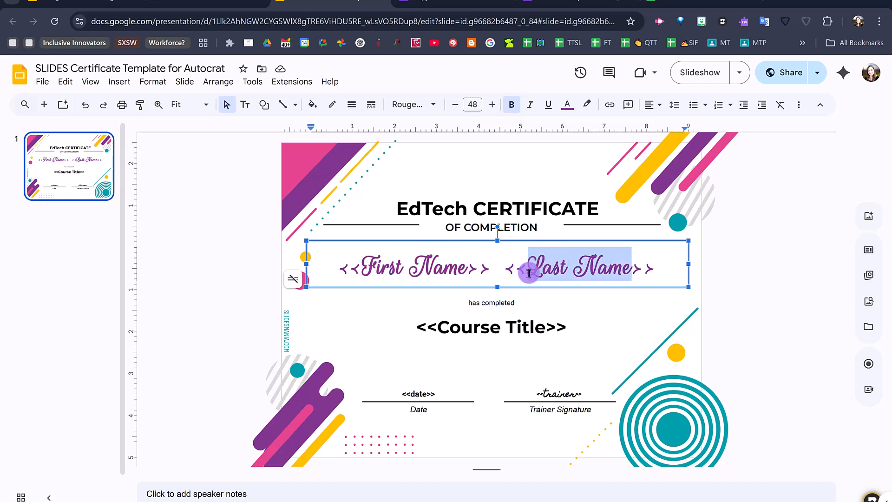
Examine the <<Course Title>>, <<date>> and <<trainer>> merge tags in the certificate's lower half.
click(530, 325)
drag(545, 325, 438, 331)
click(424, 394)
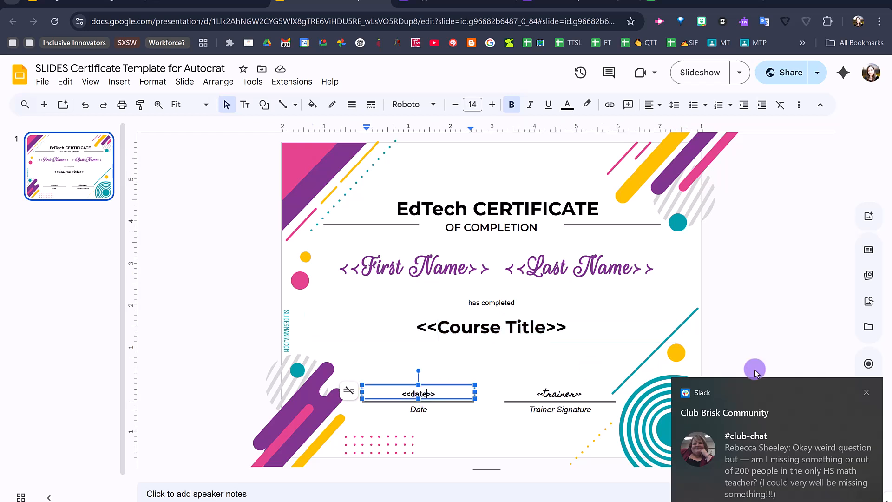
click(490, 328)
drag(572, 326, 437, 327)
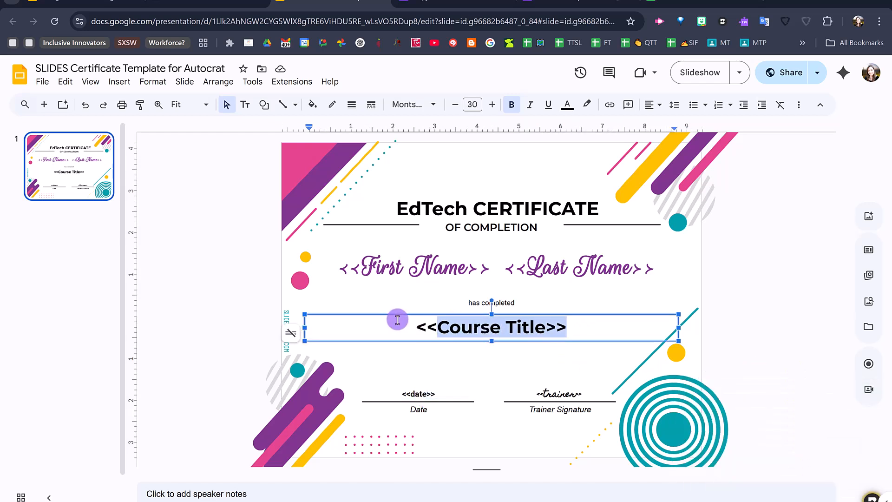
click(444, 390)
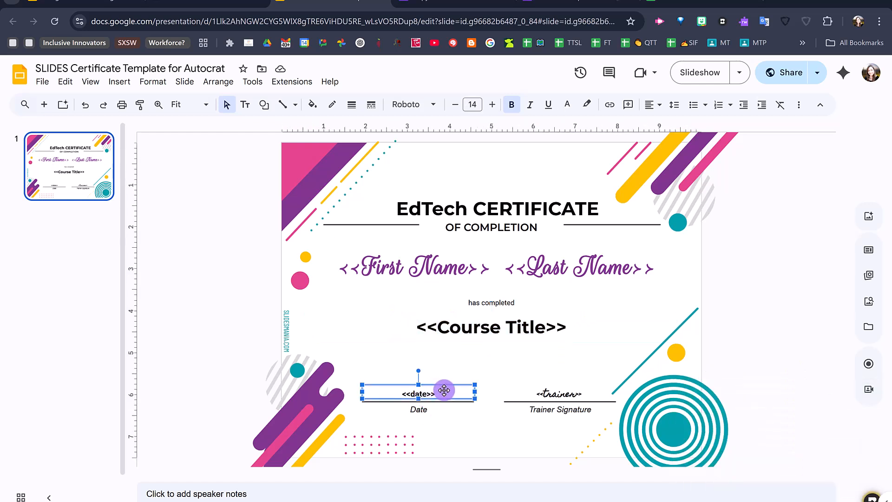
click(572, 390)
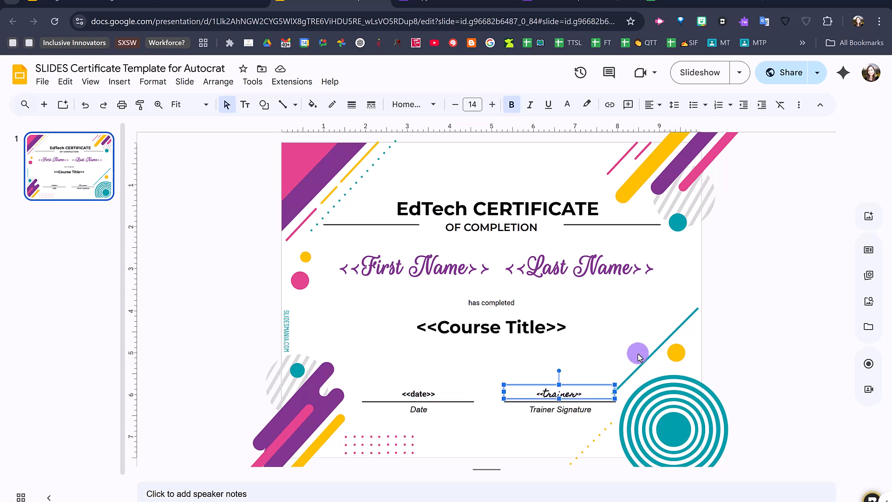
Inspect the text colour and font options for the First Name tag without changing its formatting.
click(471, 271)
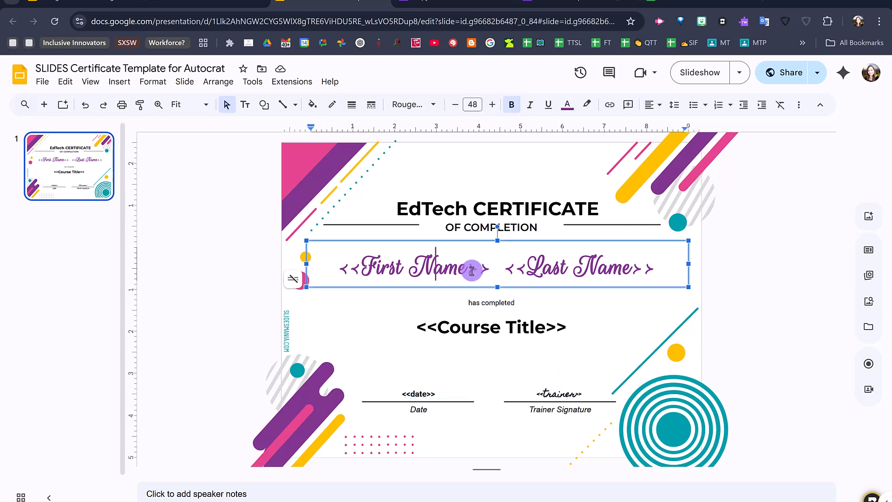
click(454, 268)
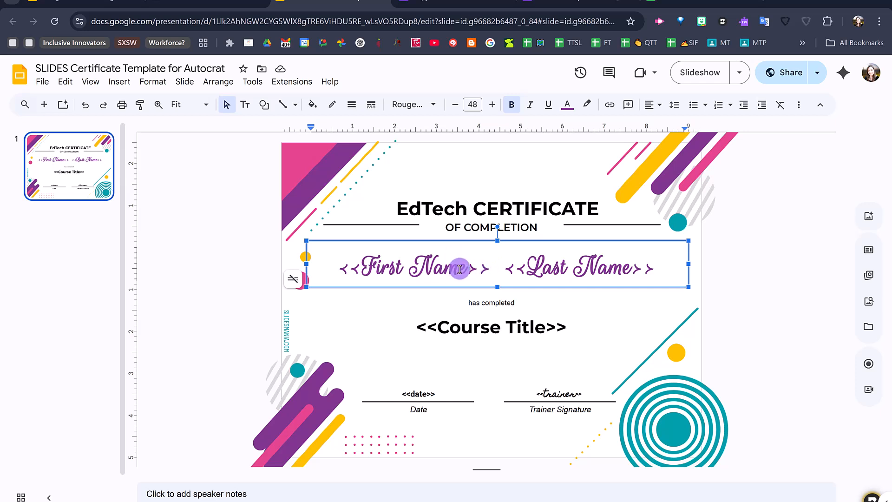
drag(467, 267, 368, 263)
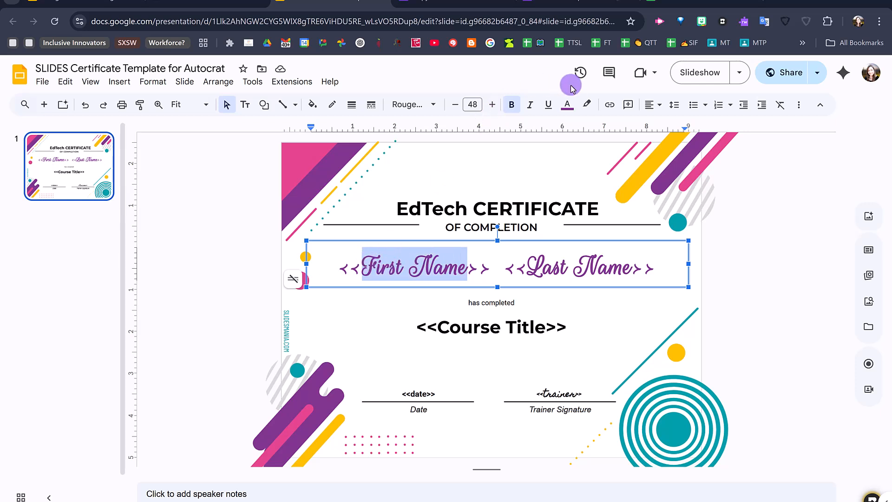
click(567, 105)
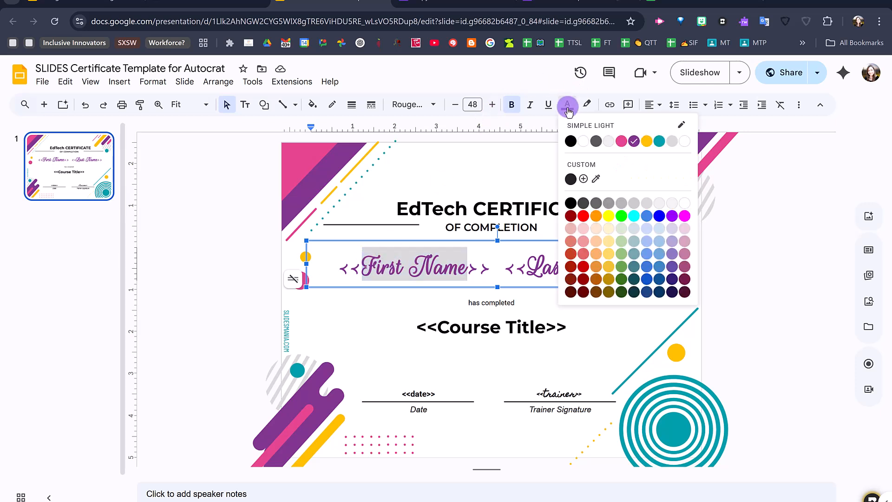
click(416, 106)
click(594, 272)
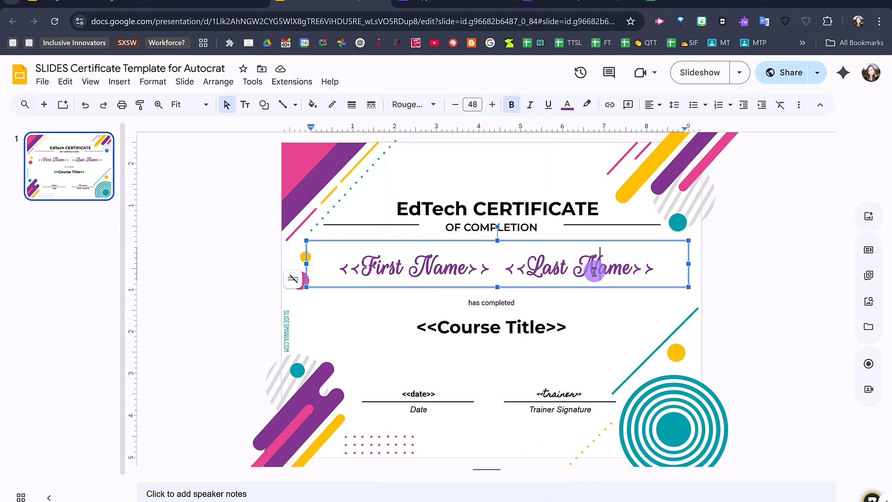
Remove the double angle brackets around the Course Title tag and restore them.
click(438, 331)
drag(438, 330, 419, 329)
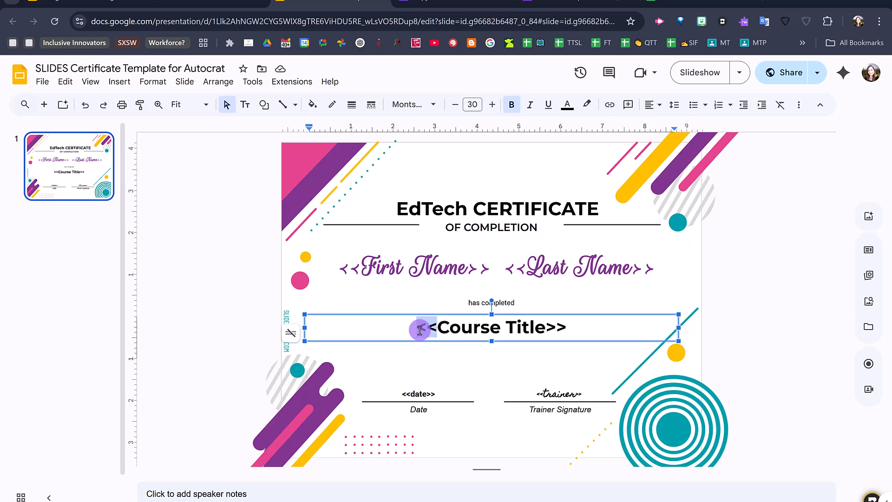
key(BackSpace)
drag(560, 328, 540, 328)
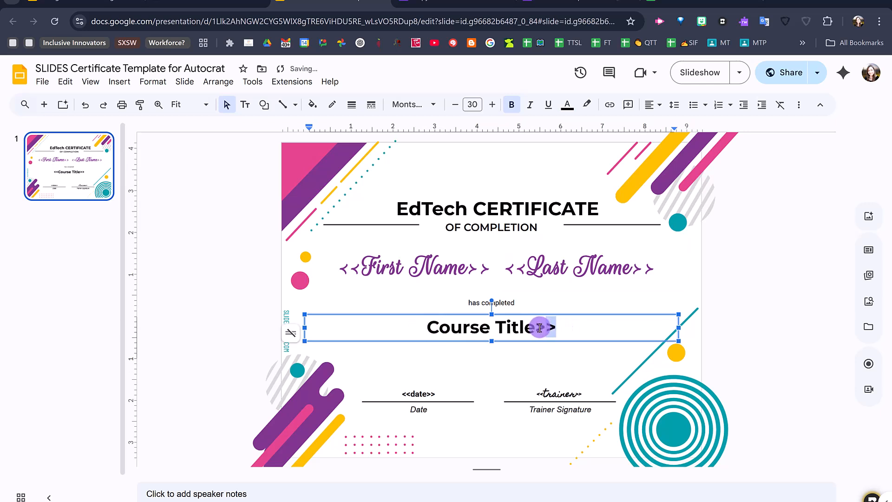
key(BackSpace)
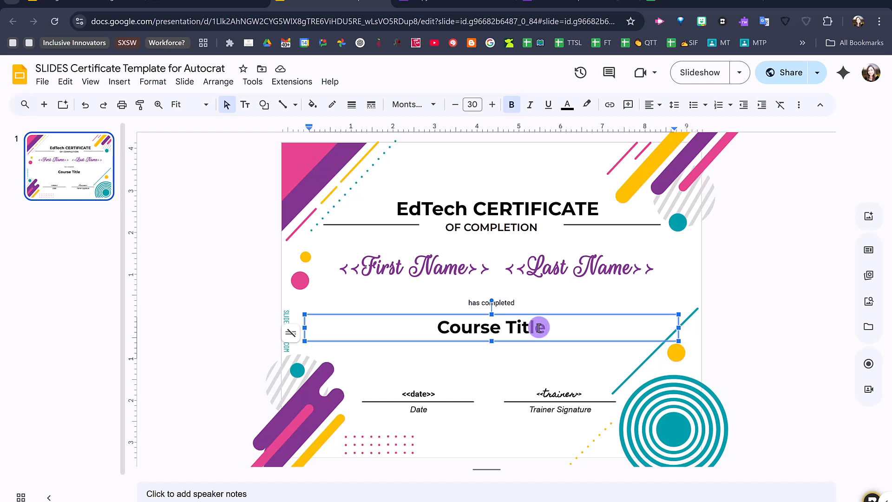
click(435, 330)
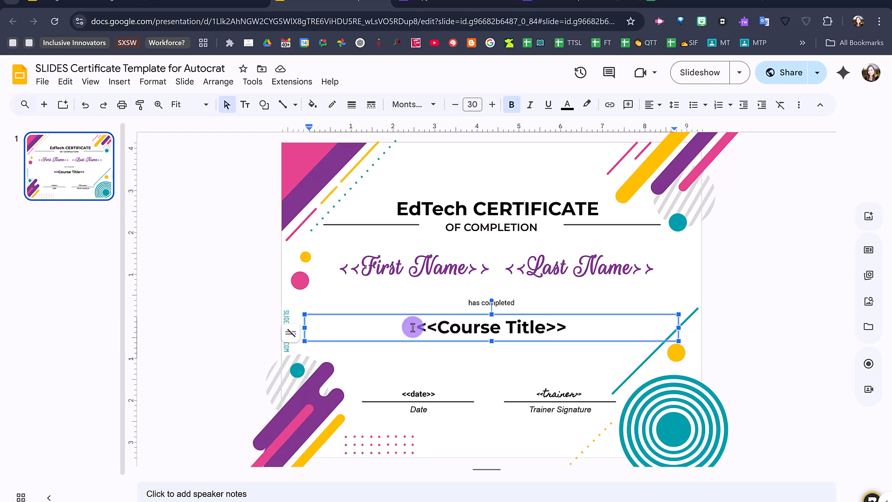
Check the double angle brackets around Course Title and compare them with the date, trainer and First Name tags.
click(443, 328)
drag(443, 327, 549, 330)
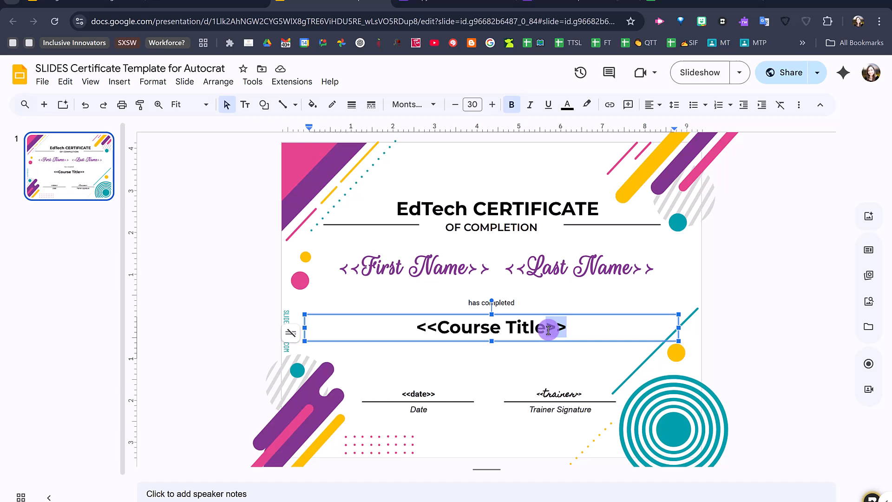
click(521, 329)
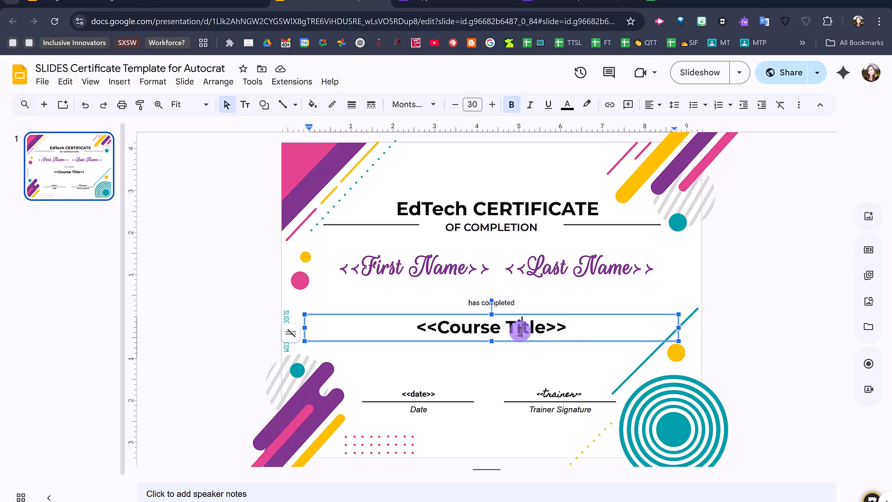
click(418, 394)
click(550, 395)
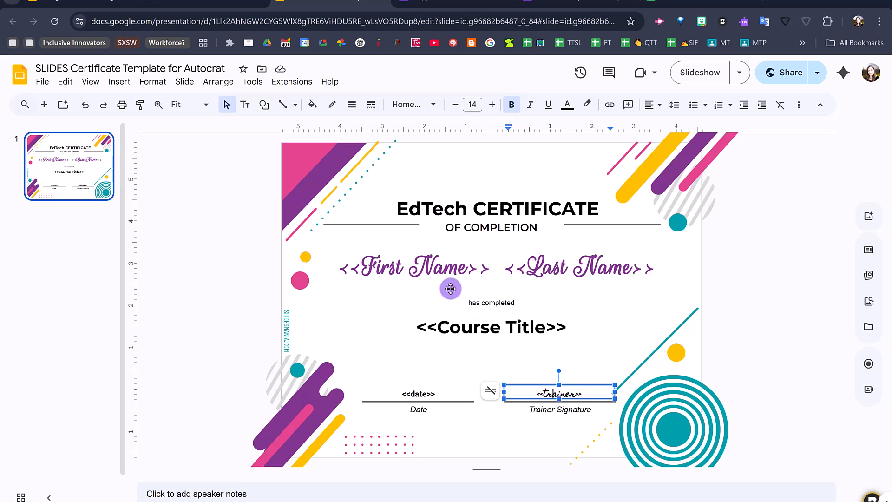
click(442, 266)
click(768, 354)
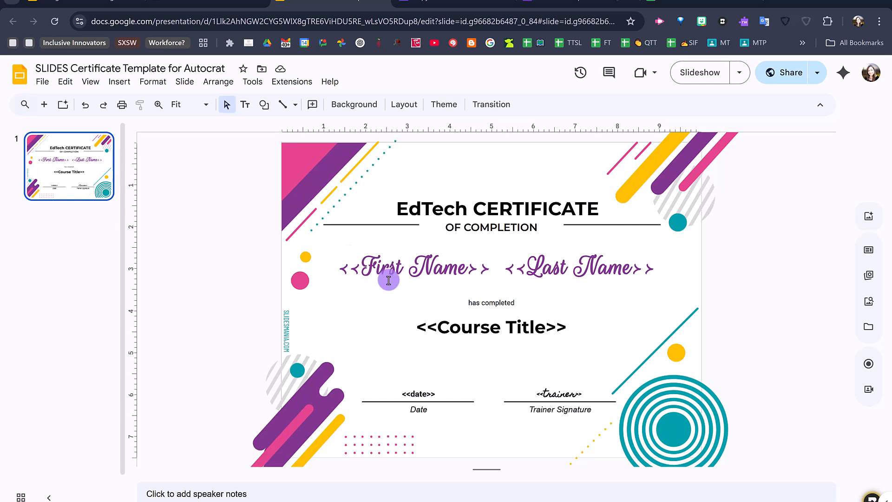
Go through the name, course title, date and trainer tags to review which fields the certificate merges.
click(532, 272)
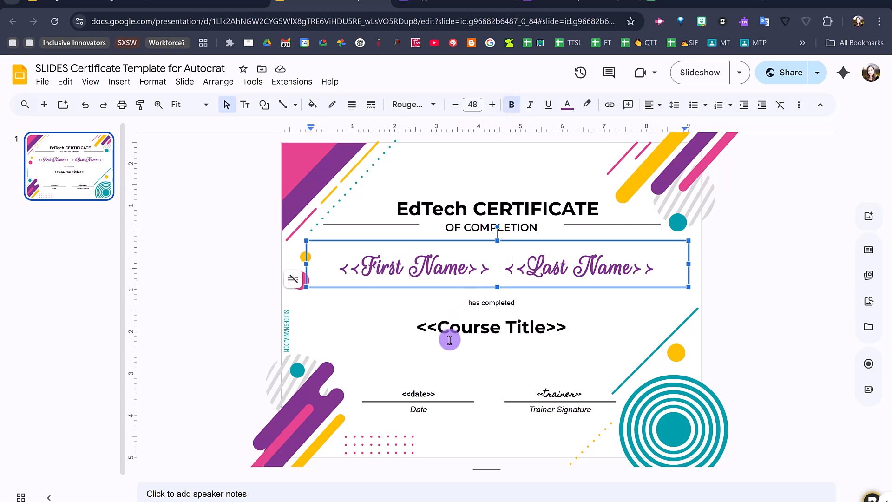
click(450, 339)
click(436, 393)
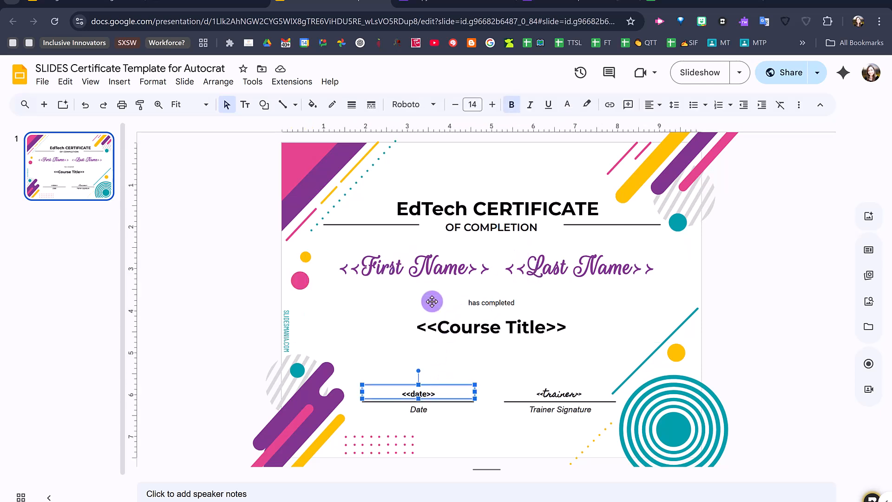
click(420, 270)
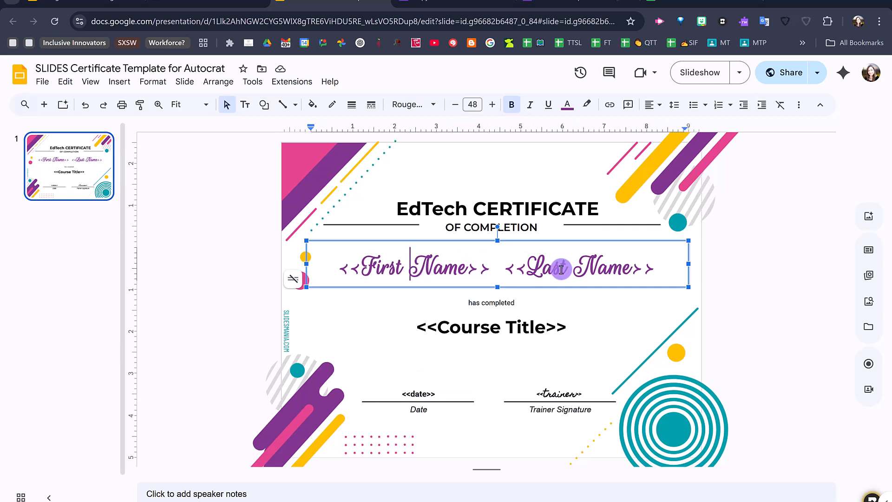
click(502, 329)
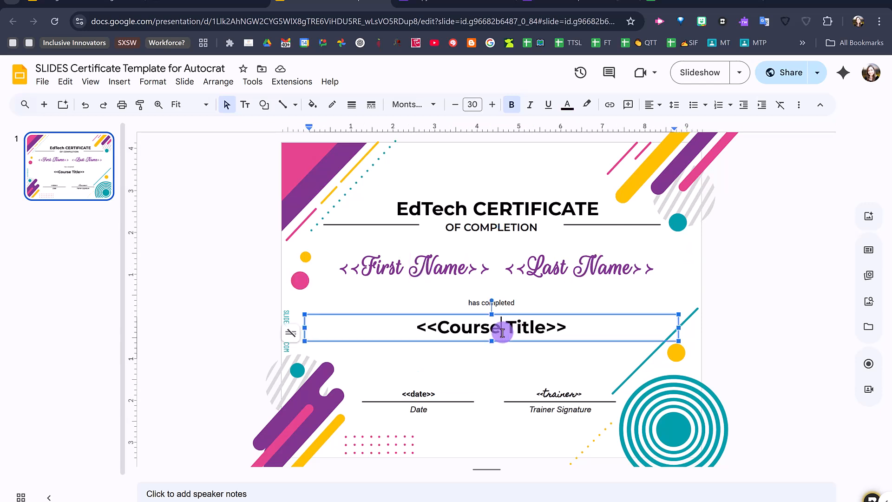
click(412, 398)
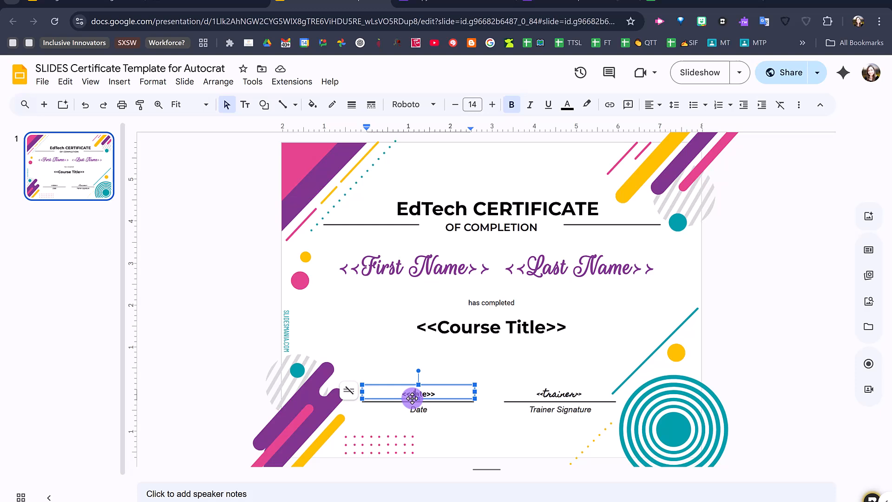
click(550, 393)
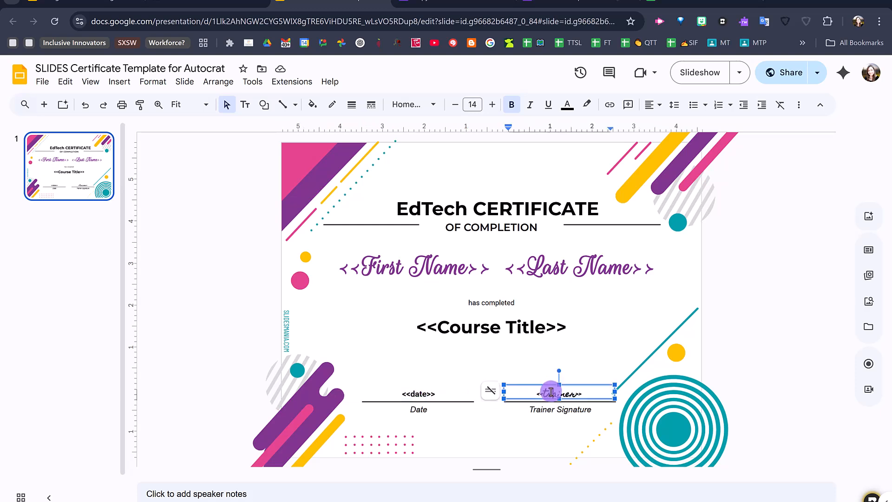
Switch to the certificate form in Google Forms and review its questions from First Name through Today's Date.
click(443, 1)
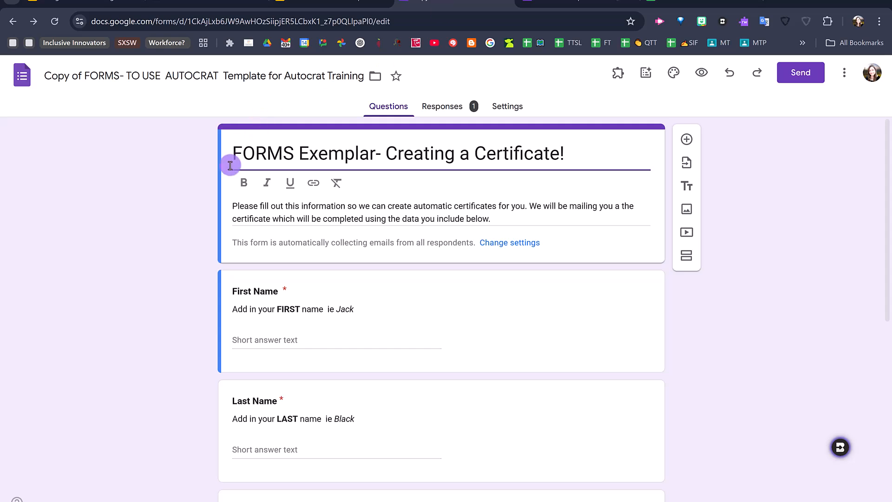
click(267, 291)
click(265, 485)
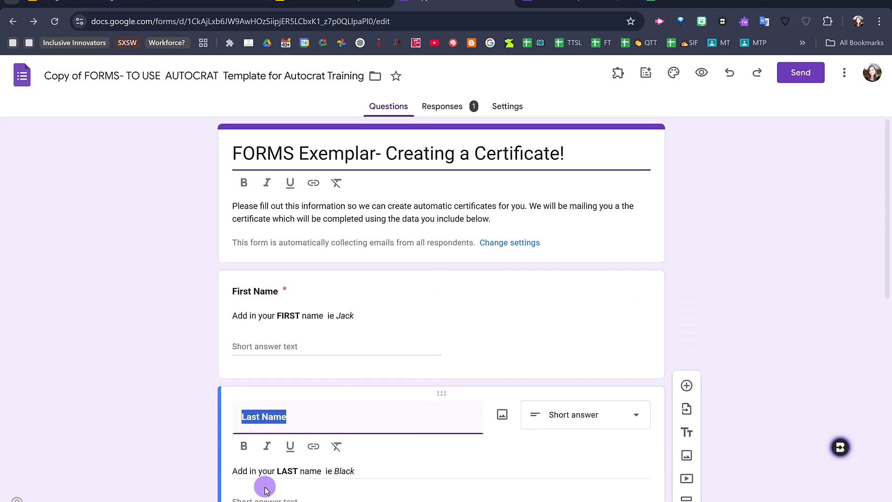
scroll(279, 357, down, 3)
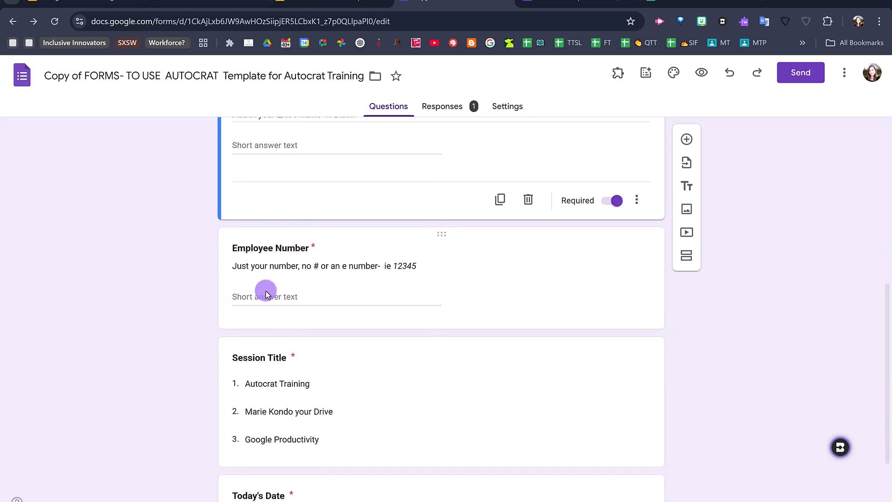
scroll(268, 334, down, 2)
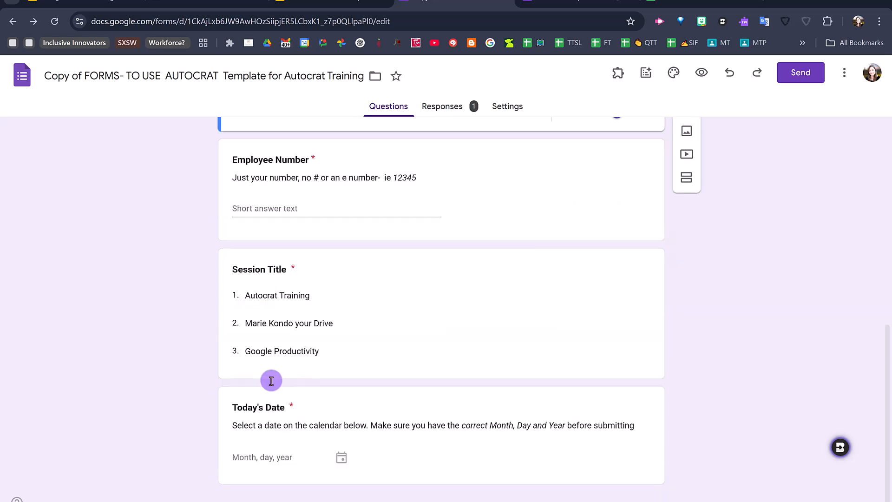
click(255, 263)
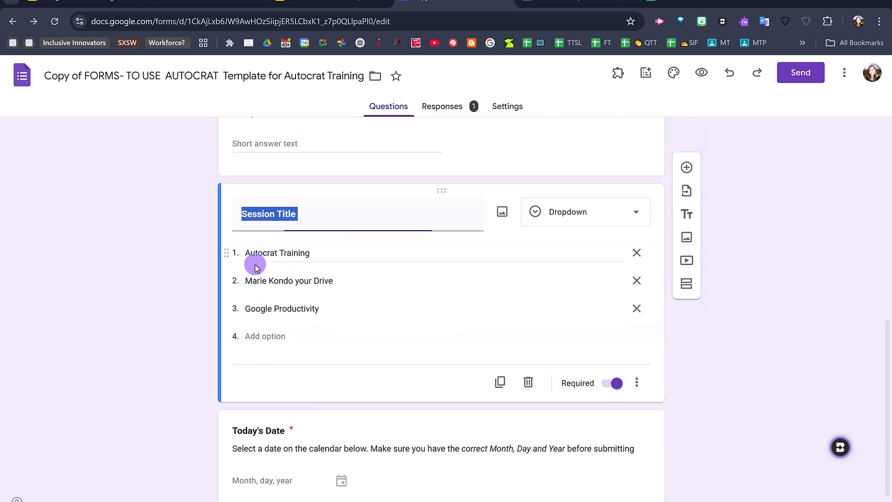
click(358, 205)
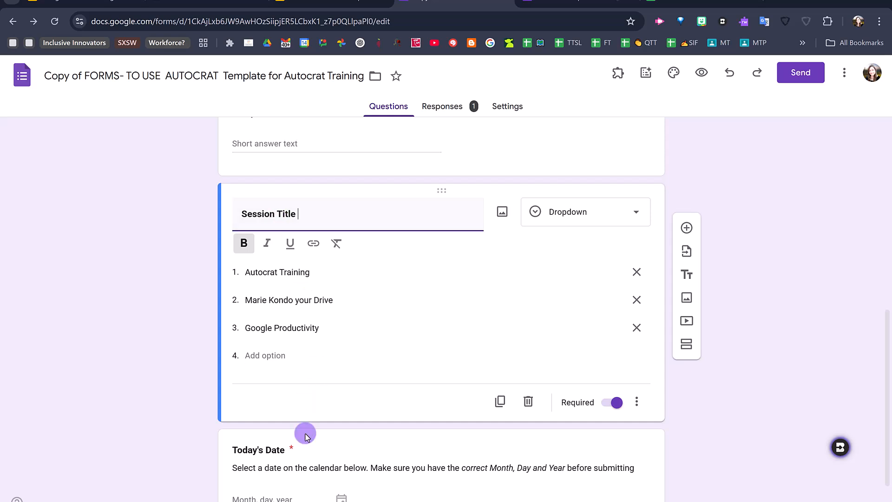
scroll(295, 462, down, 1)
scroll(384, 407, up, 7)
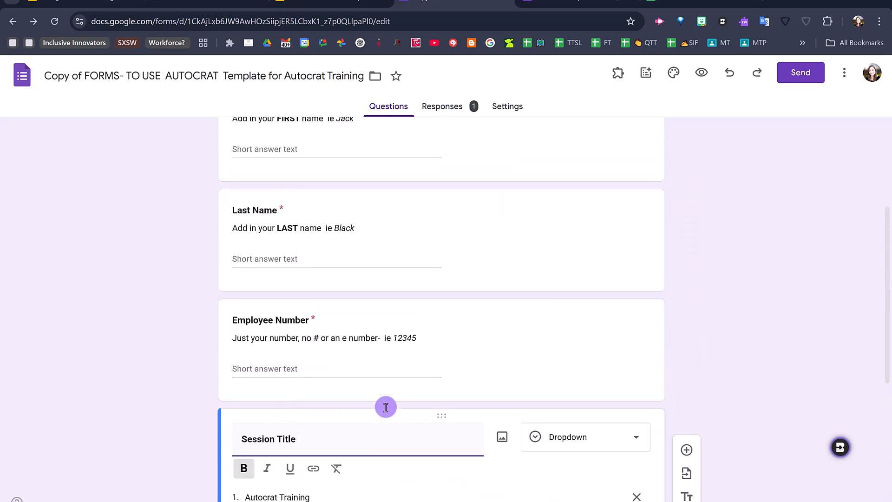
scroll(524, 360, up, 2)
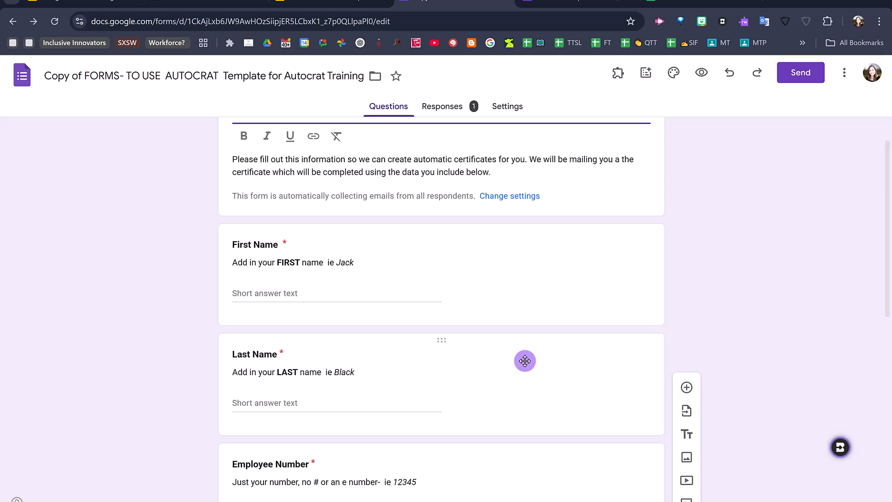
scroll(342, 296, up, 1)
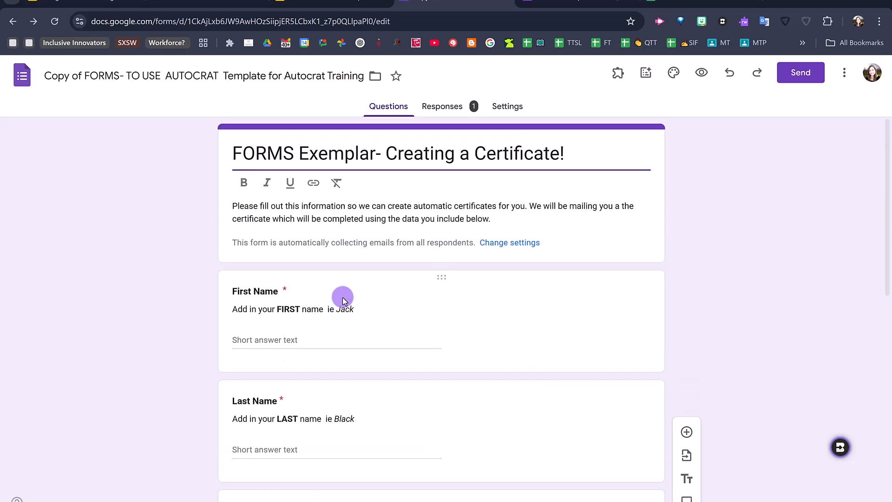
Check the additional display options of the First Name question, such as showing a description.
click(252, 290)
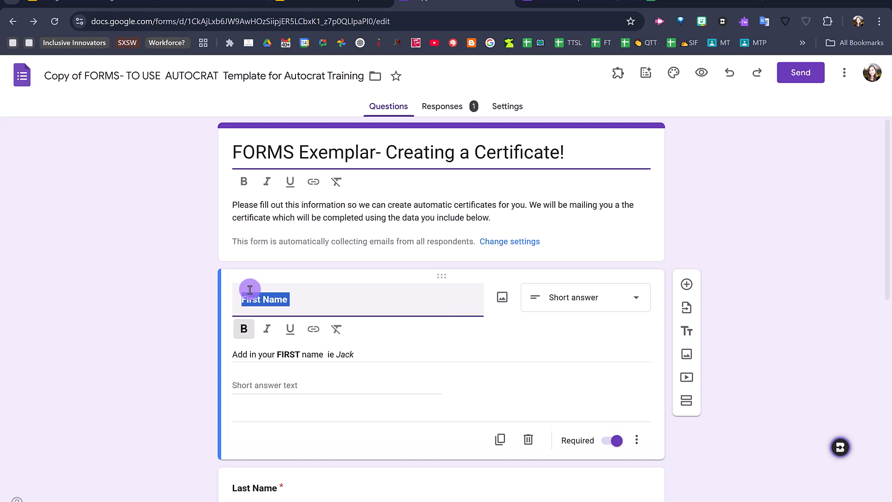
click(636, 439)
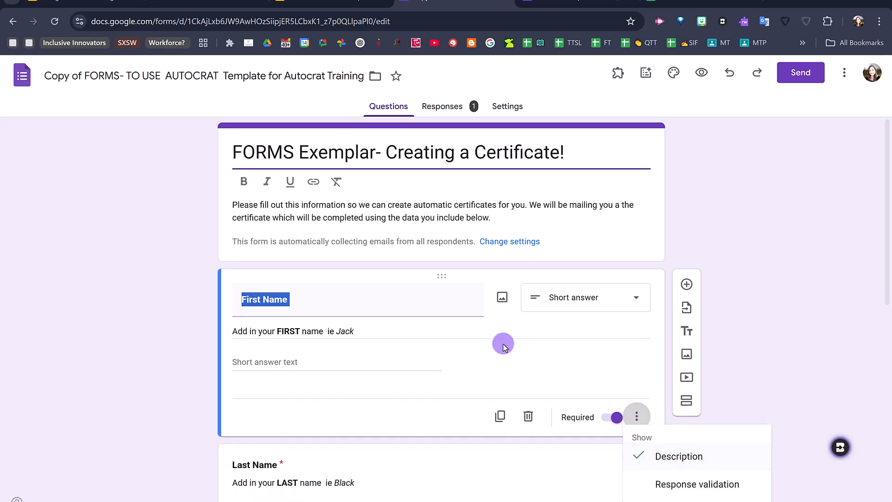
click(373, 304)
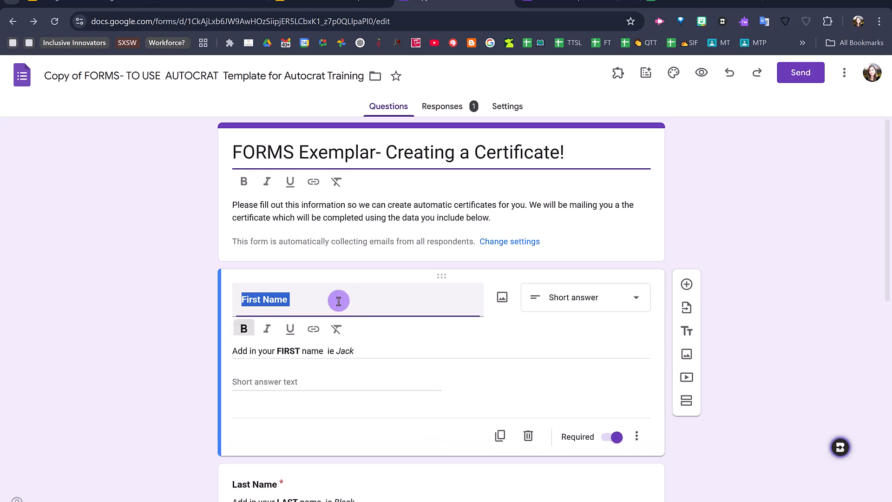
Append "- add your first name here" to the First Name question title and remove the addition.
click(299, 298)
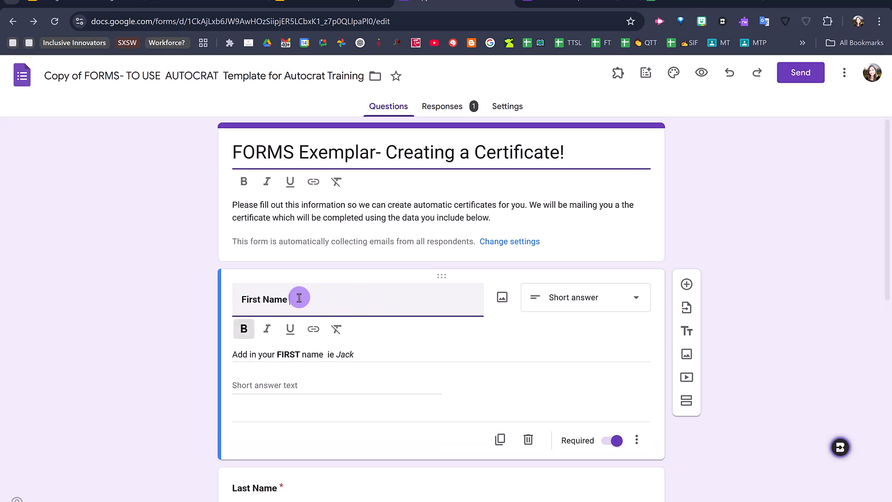
text(- Add your first name h)
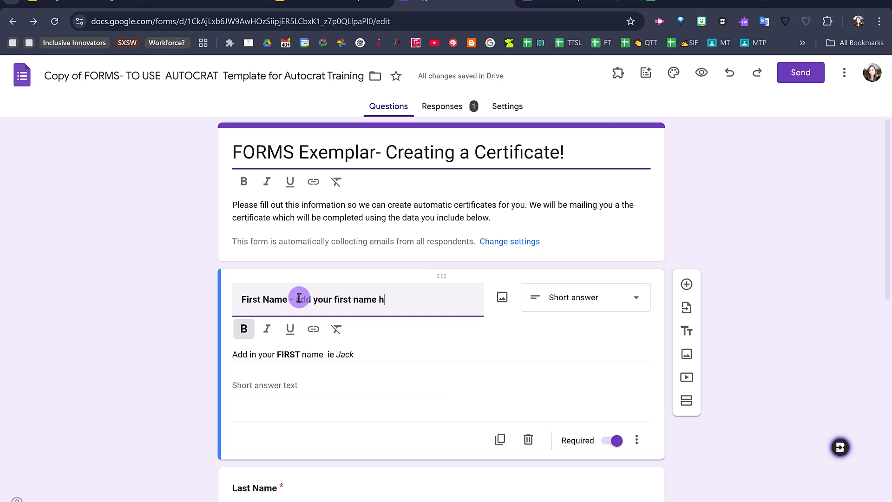
text(ere)
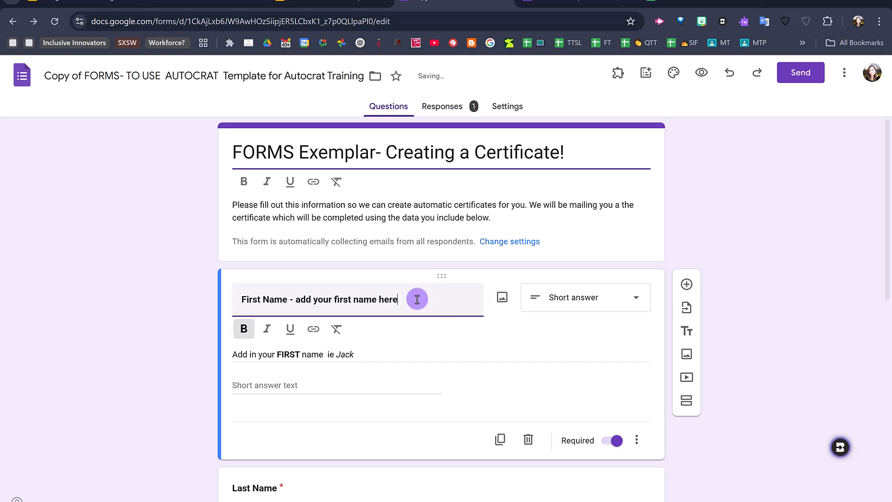
drag(410, 298, 291, 299)
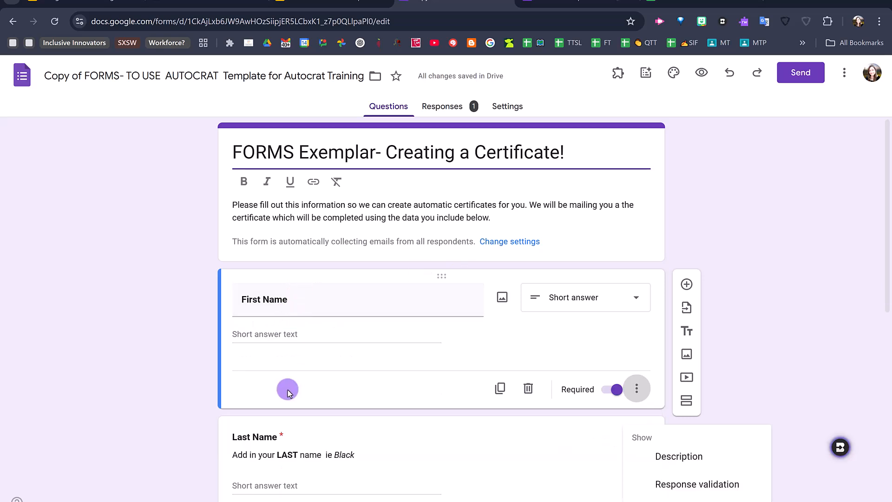
Show the description of the First Name question and fill it with "Add in your FIRST name ie Jack".
click(707, 464)
click(432, 334)
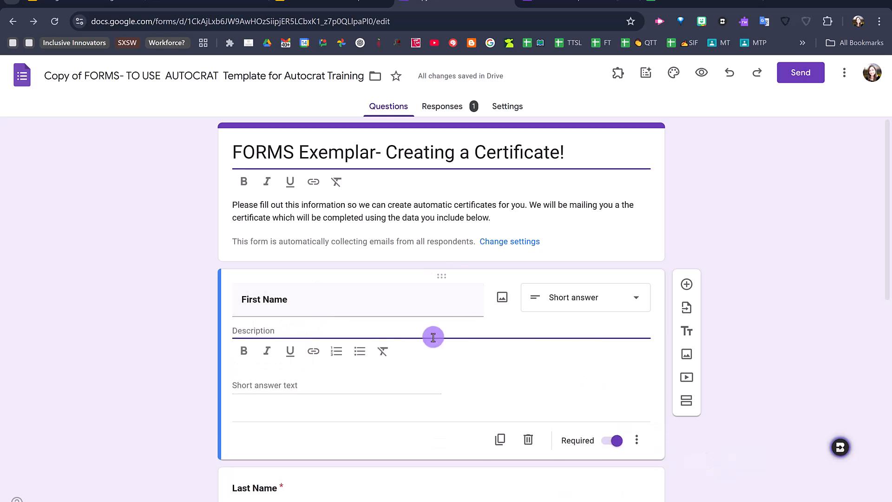
text(Add in your FIRST name  ie Jack)
click(887, 285)
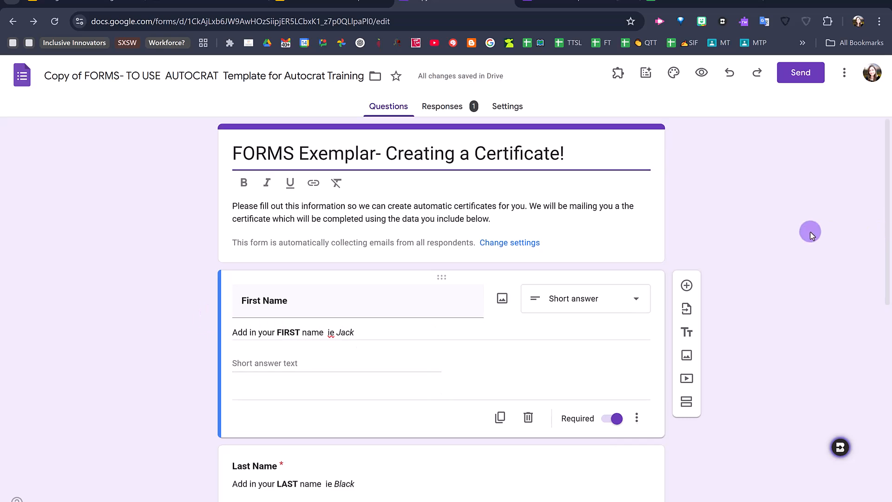
Open the form's responses and view them in the linked Google Sheets spreadsheet.
click(453, 112)
click(576, 151)
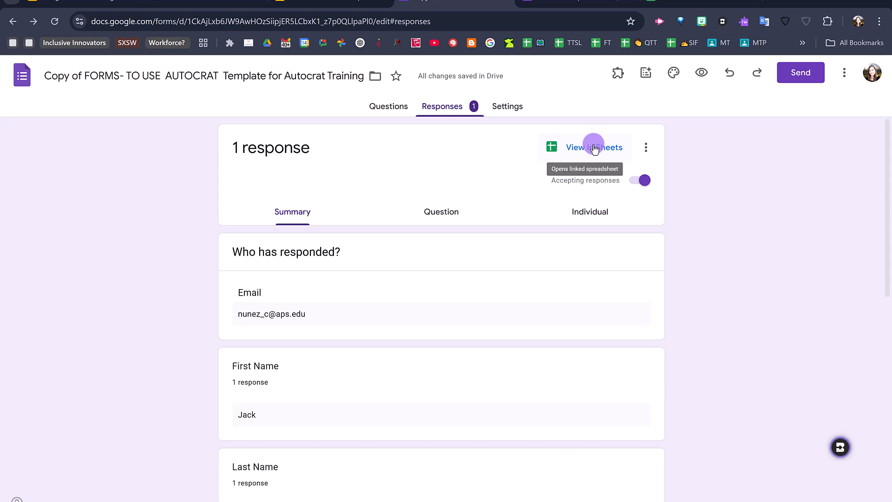
click(594, 149)
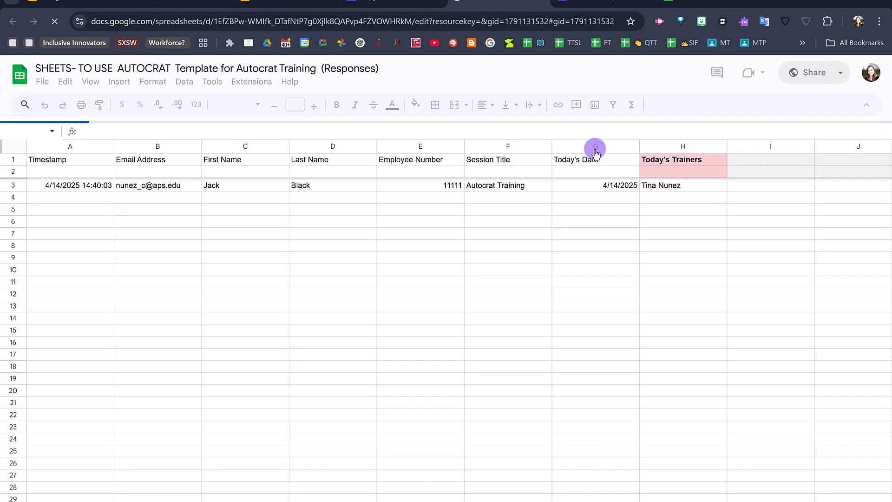
Review the submitted response in row 3, from the timestamp and email through Session Title to the Today's Trainers column.
click(69, 184)
click(152, 190)
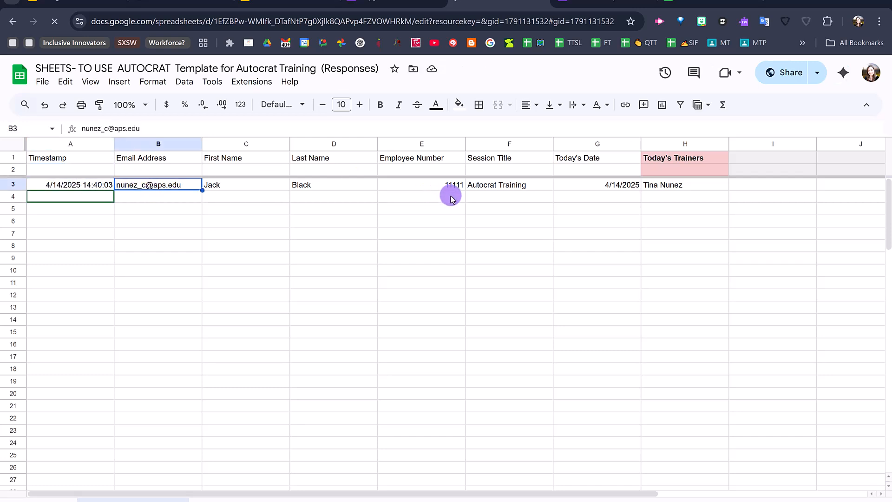
click(446, 190)
click(518, 185)
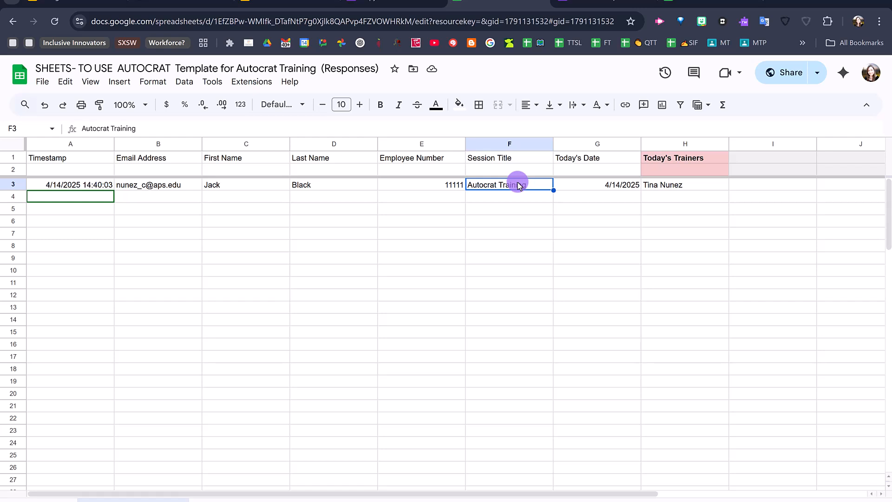
click(688, 168)
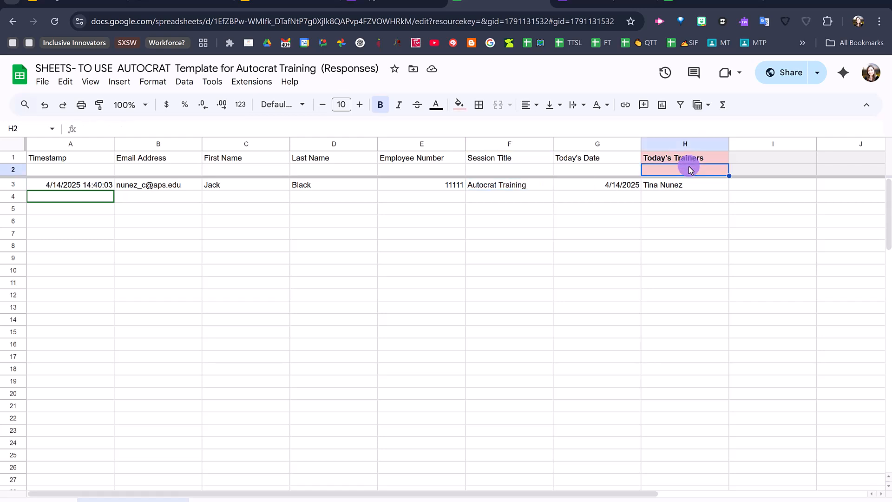
click(668, 187)
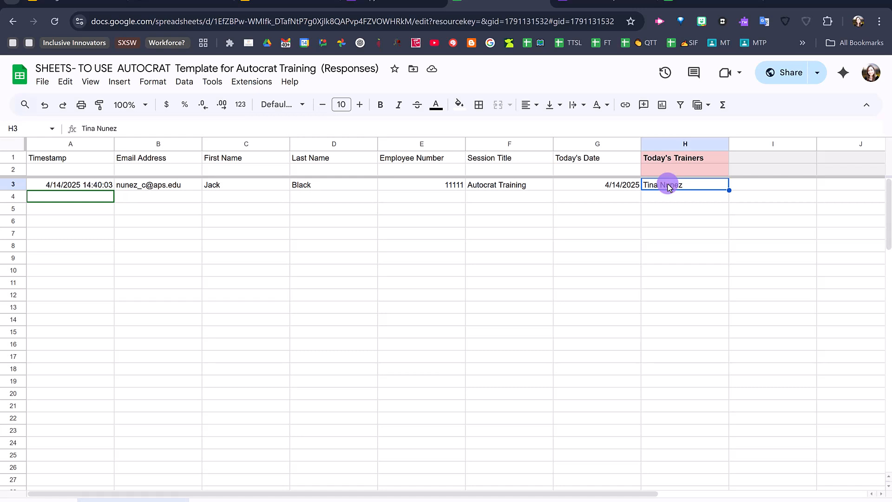
click(685, 204)
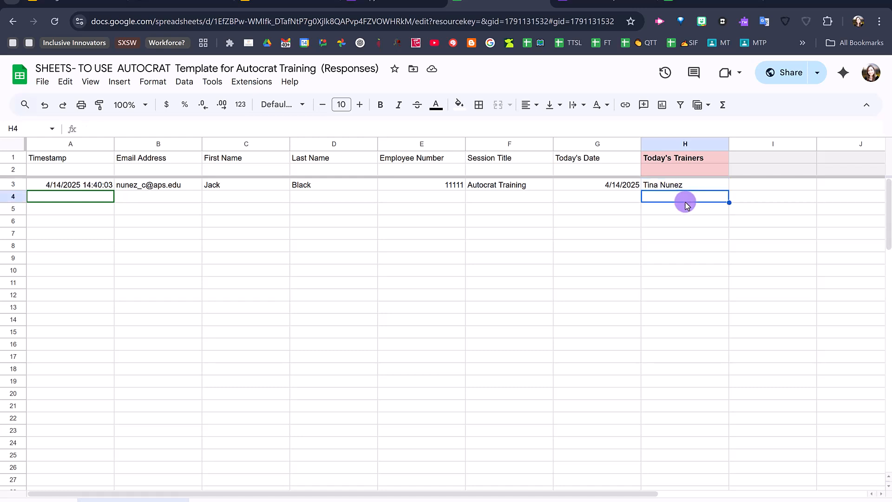
click(662, 210)
click(660, 225)
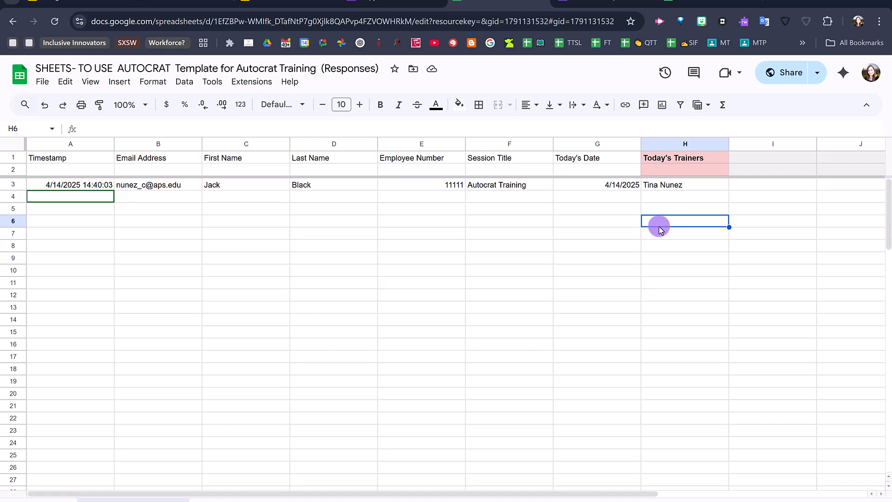
Examine the trainer entry and the Employee Number column of the submitted response.
click(664, 186)
click(449, 186)
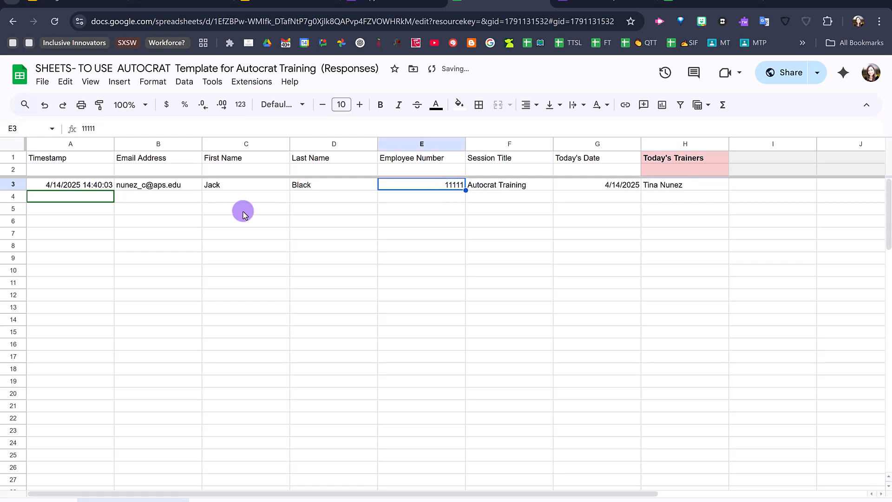
click(412, 141)
click(426, 222)
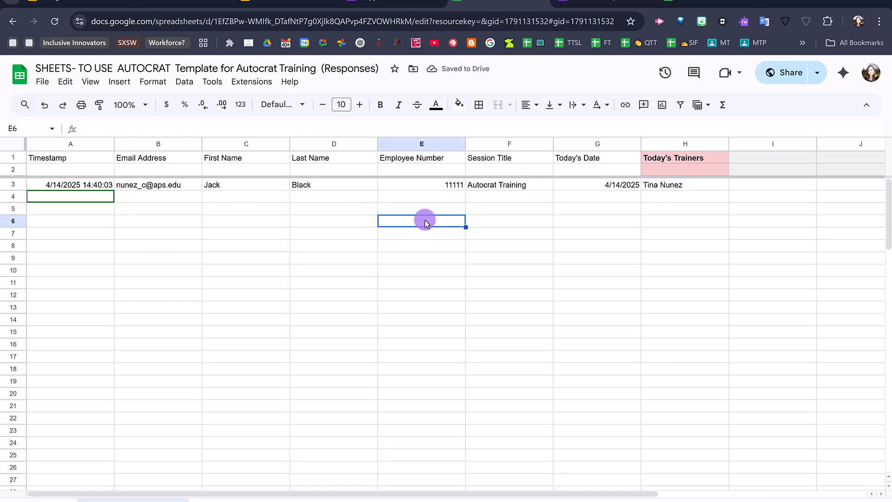
click(418, 186)
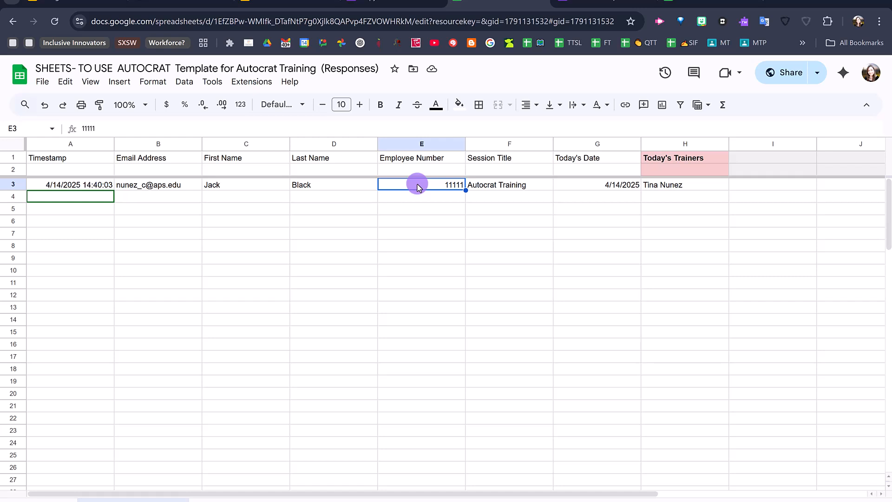
Examine the Email Address column of the response sheet and return to the certificate template in Google Slides.
click(136, 189)
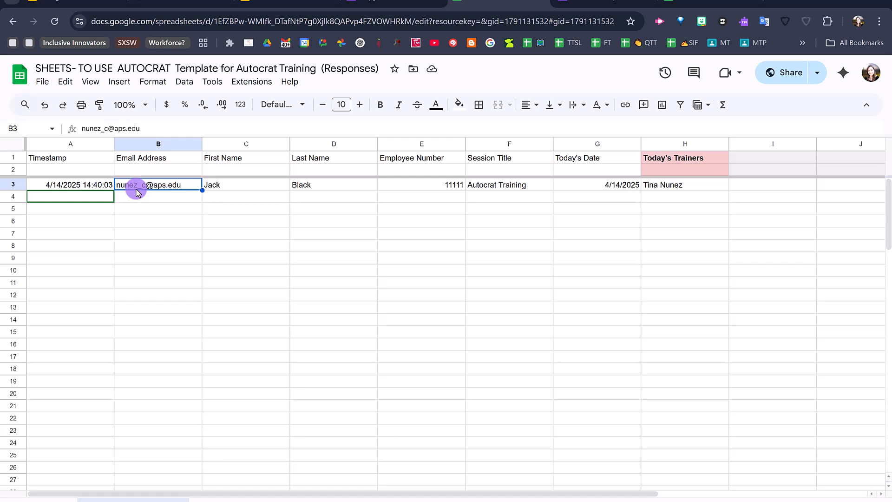
click(149, 162)
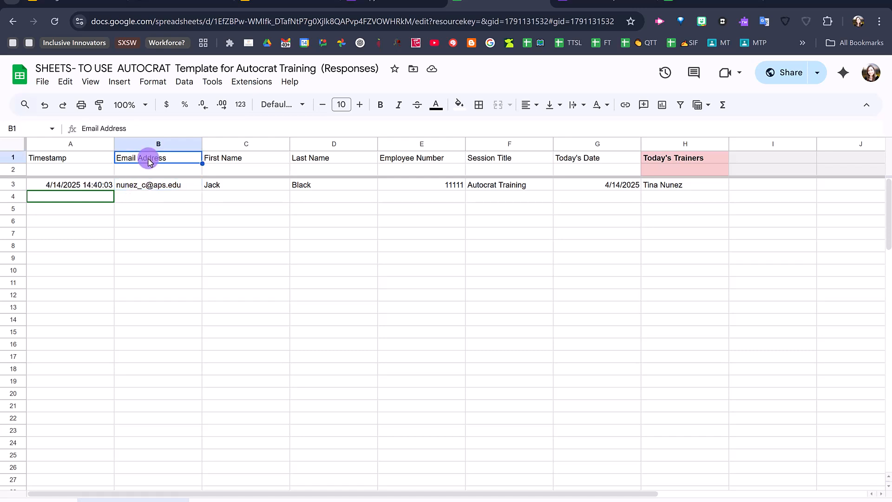
click(145, 186)
click(145, 208)
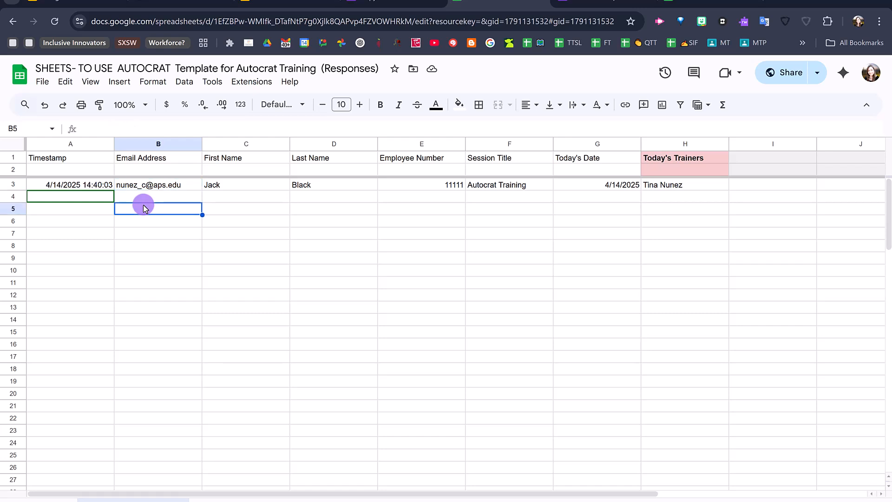
click(144, 143)
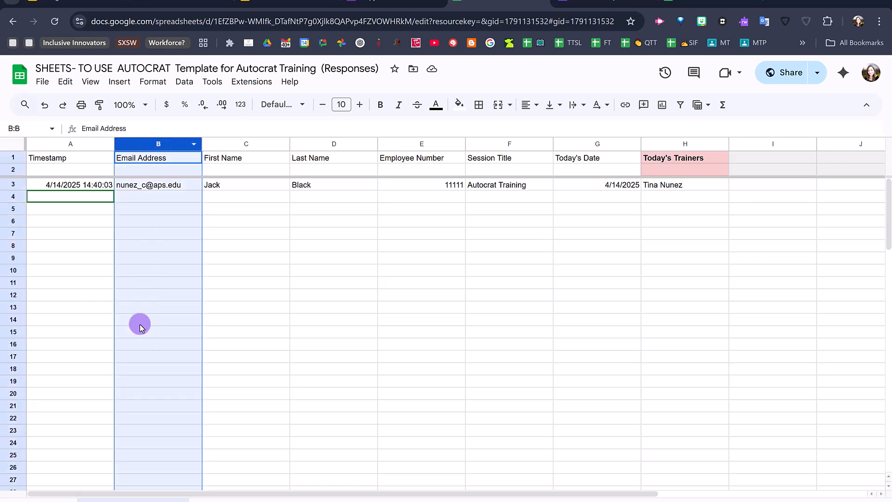
click(254, 220)
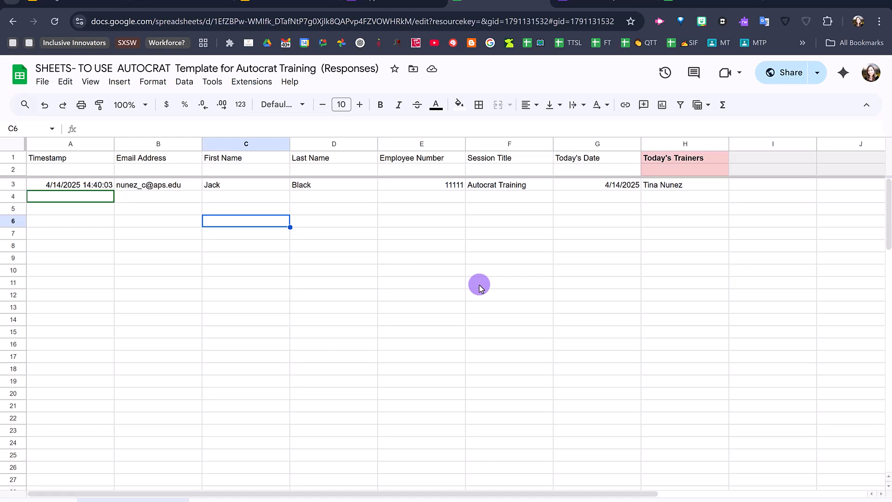
click(262, 3)
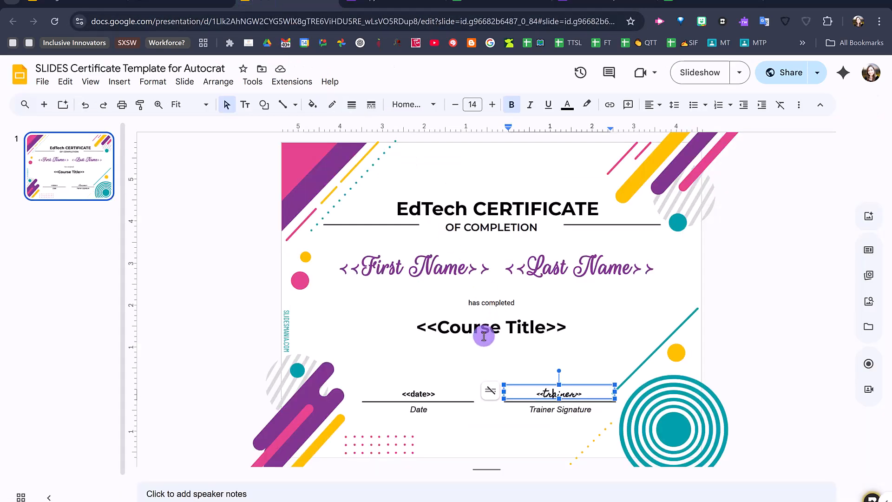
Compare the form's questions with the First Name, Last Name and Employee Number headers in the response sheet.
click(391, 3)
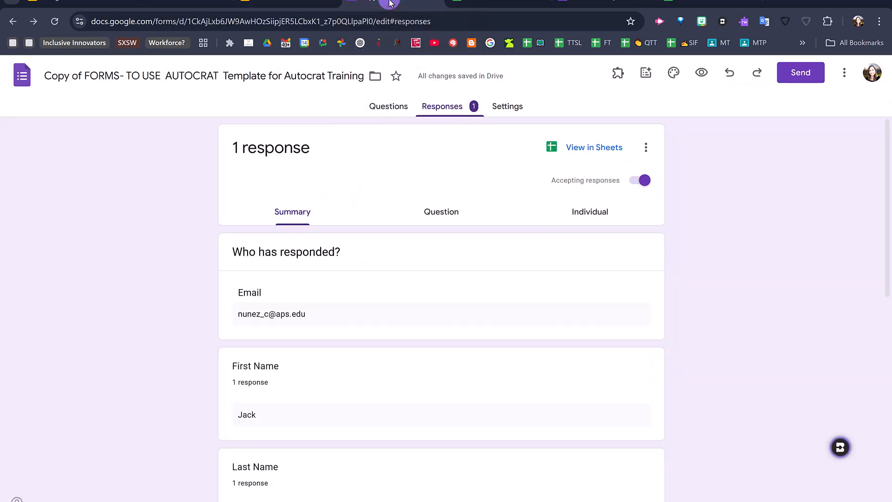
click(393, 113)
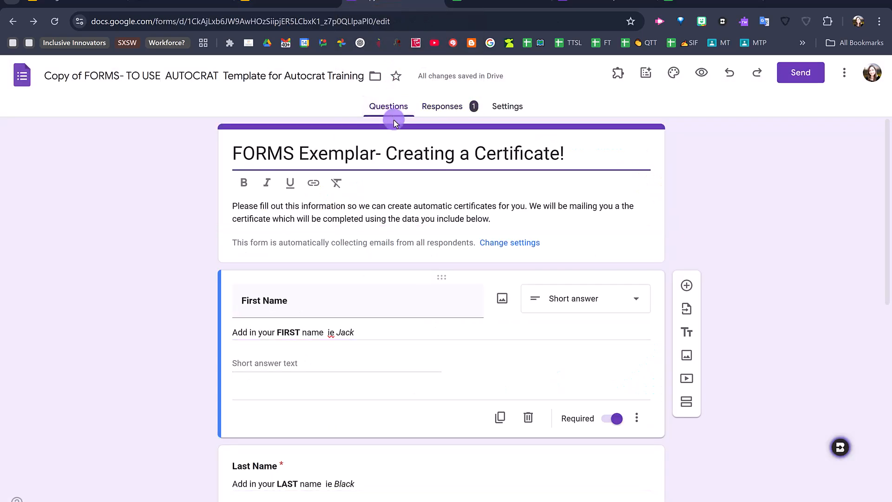
scroll(432, 286, down, 4)
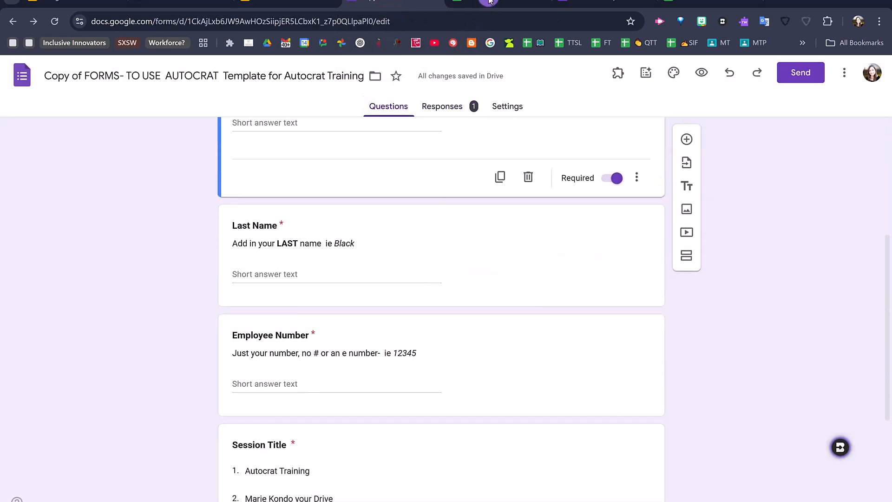
click(490, 2)
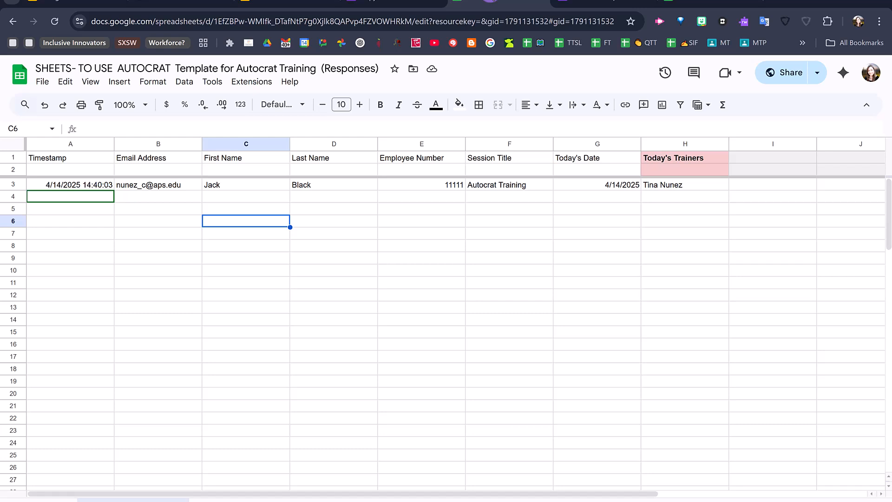
click(235, 161)
click(333, 161)
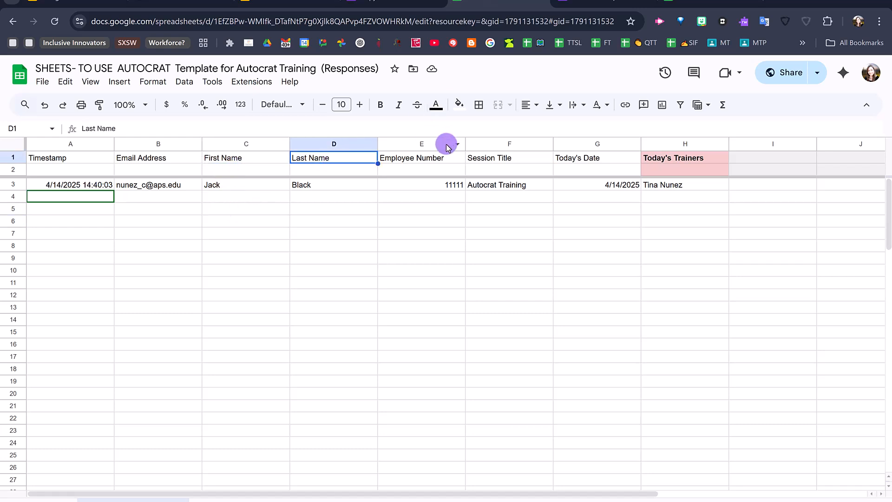
click(428, 159)
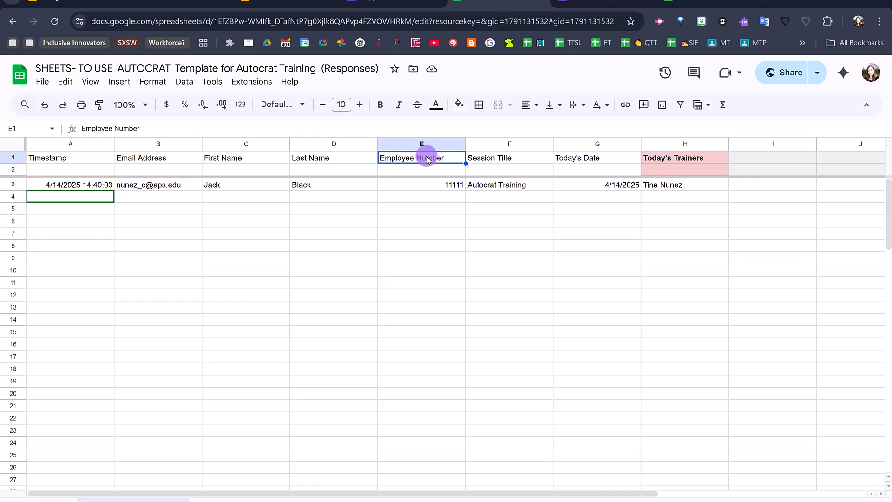
Open the Autocrat add-on in the response spreadsheet.
click(252, 82)
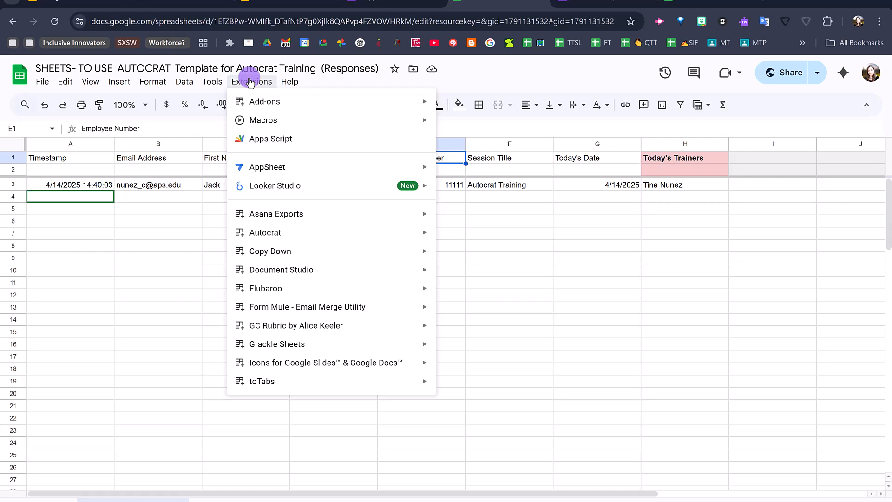
mouse_move(271, 237)
mouse_move(259, 100)
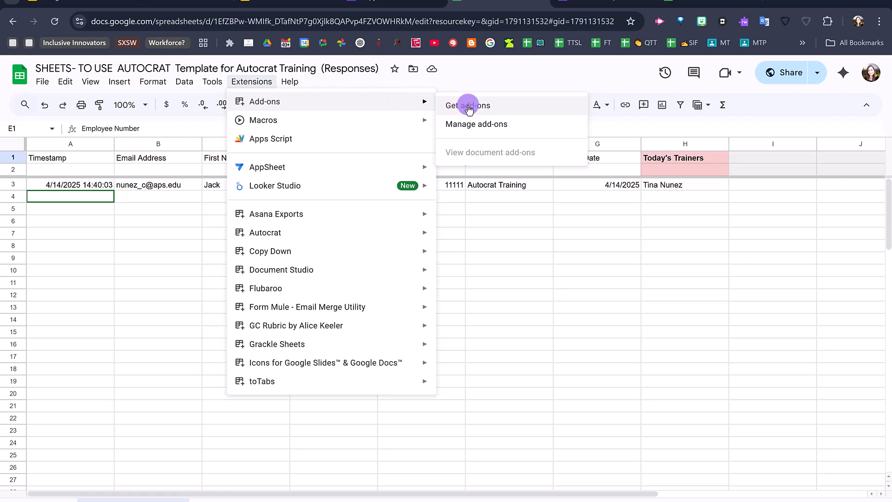
mouse_move(352, 238)
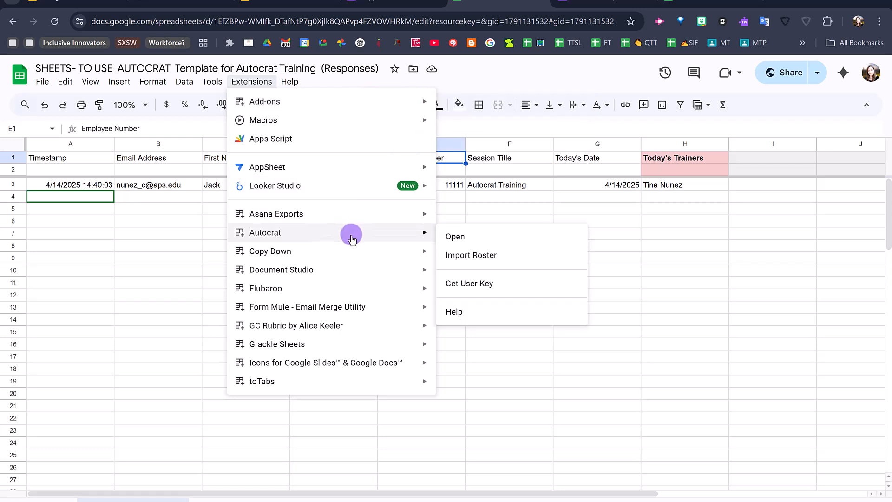
click(457, 237)
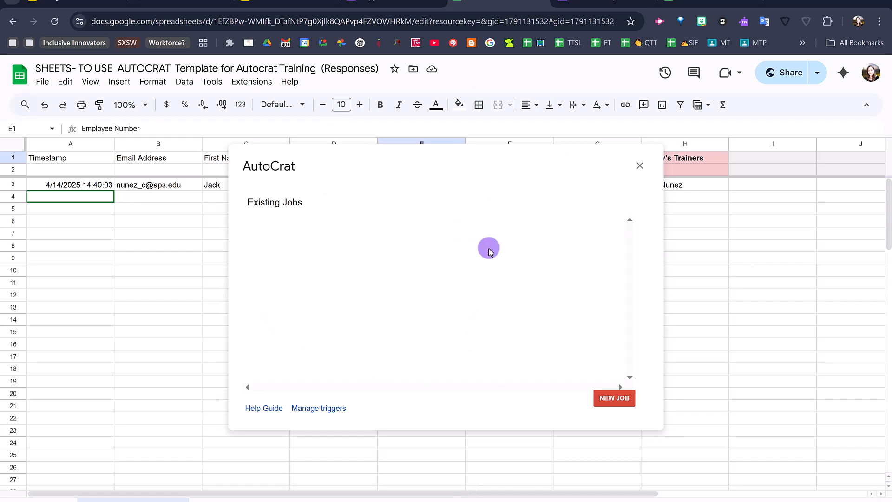
Create a new merge job named Certificates and proceed to choosing its template.
click(614, 398)
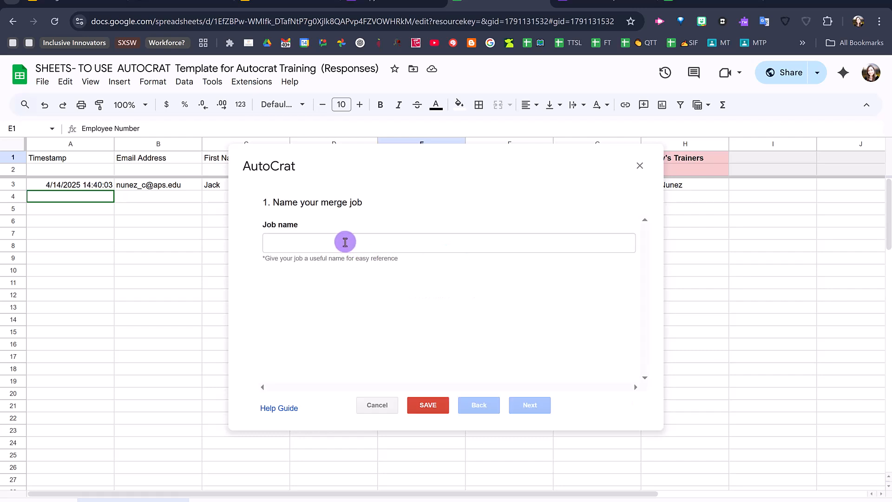
click(345, 242)
text(Certificates)
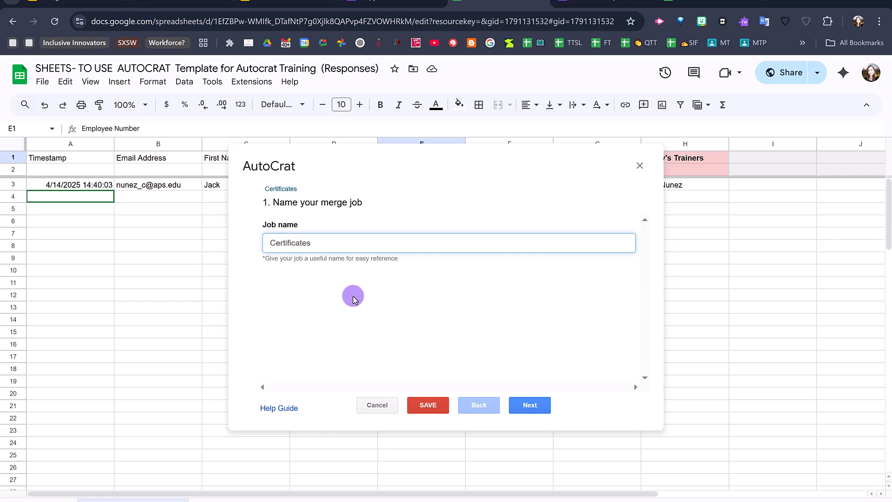
click(538, 409)
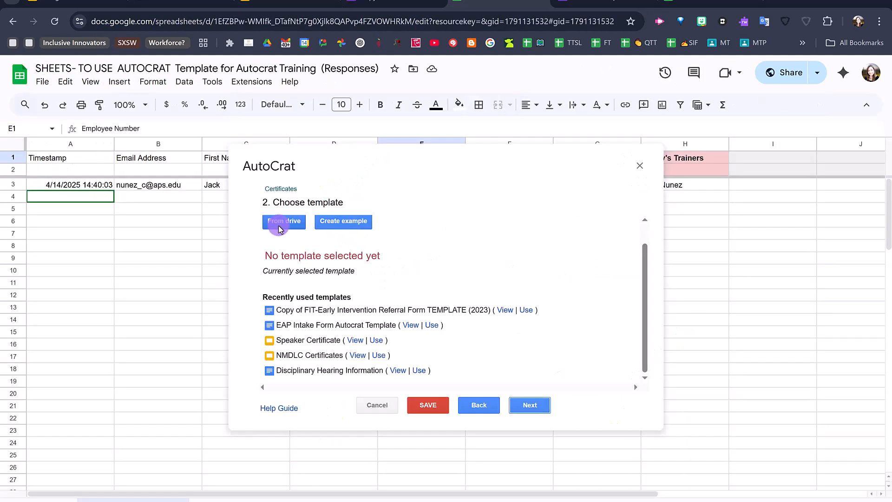
Choose SLIDES Certificate Template for Autocrat from Drive as the job's template and proceed to data mapping.
click(278, 225)
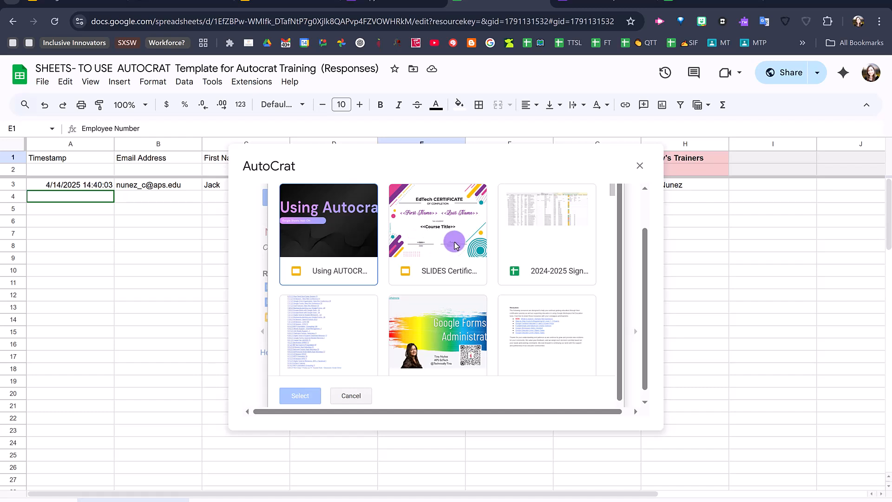
click(456, 246)
click(306, 396)
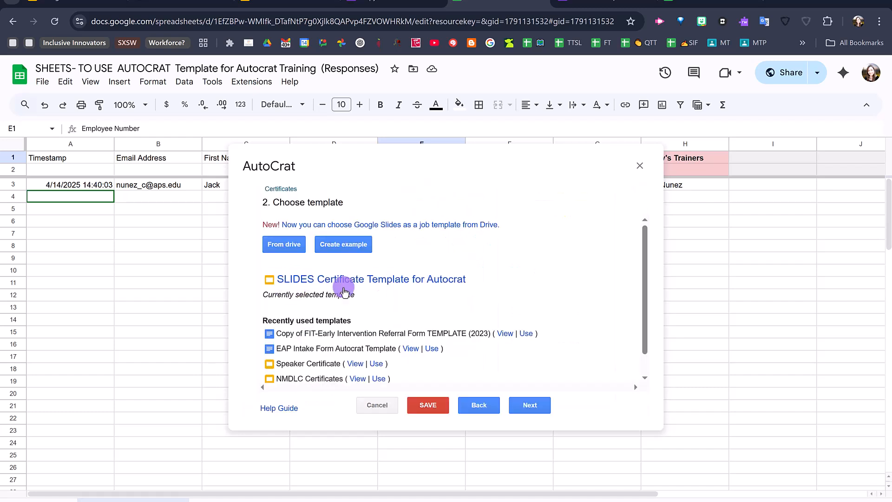
click(531, 406)
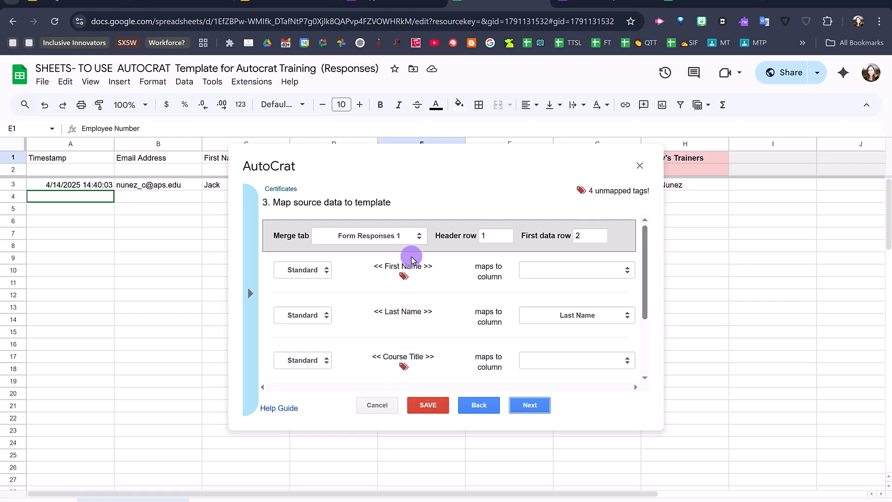
Map the First Name and Last Name tags to the First Name and Last Name columns.
scroll(414, 277, down, 1)
scroll(415, 278, down, 1)
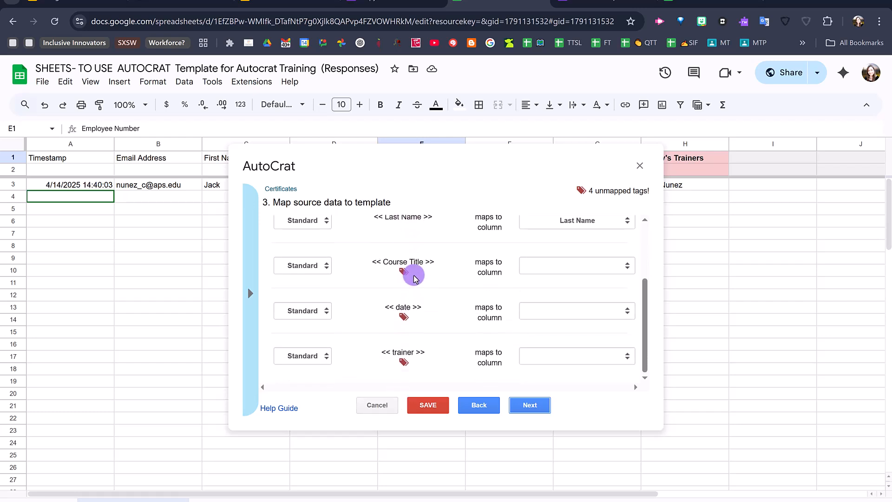
scroll(414, 278, up, 3)
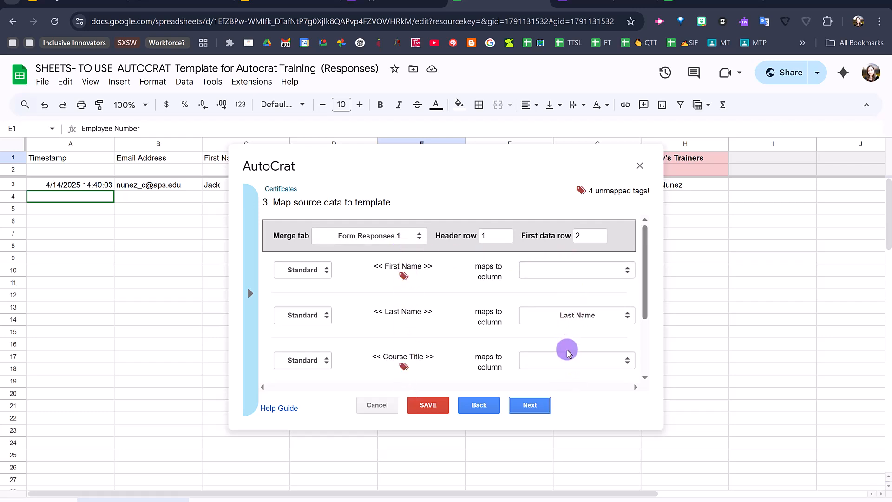
click(561, 274)
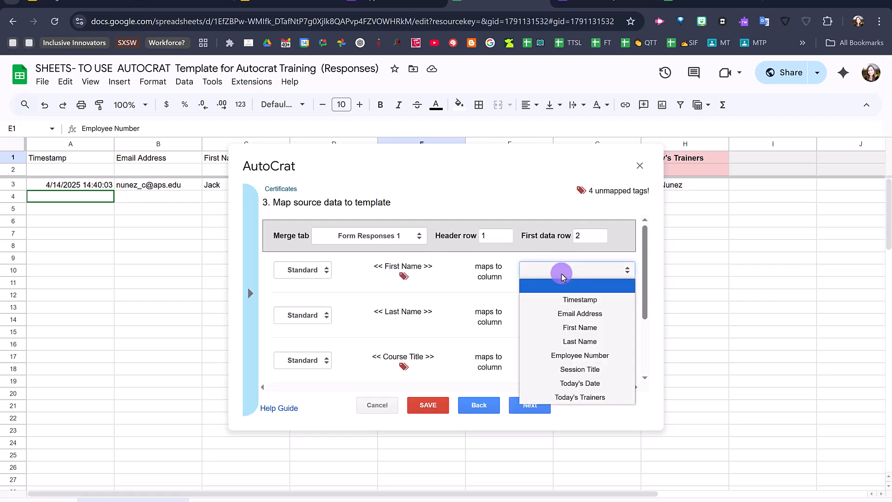
click(601, 332)
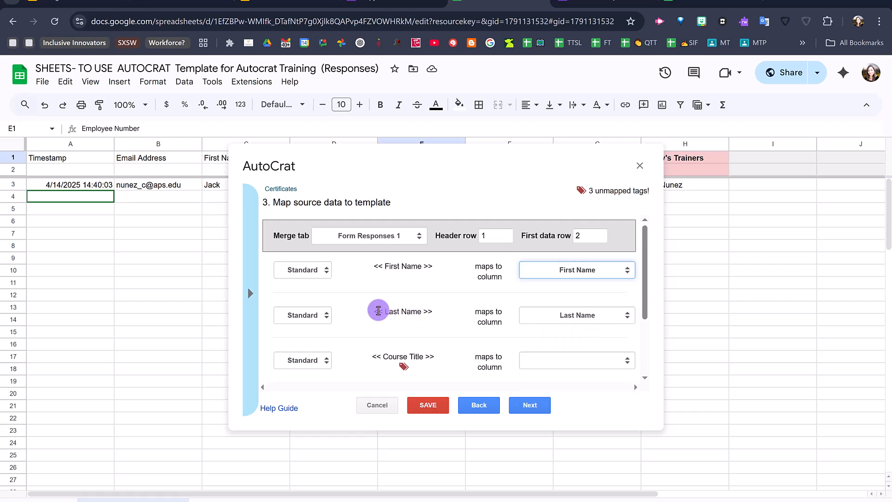
drag(378, 311, 432, 311)
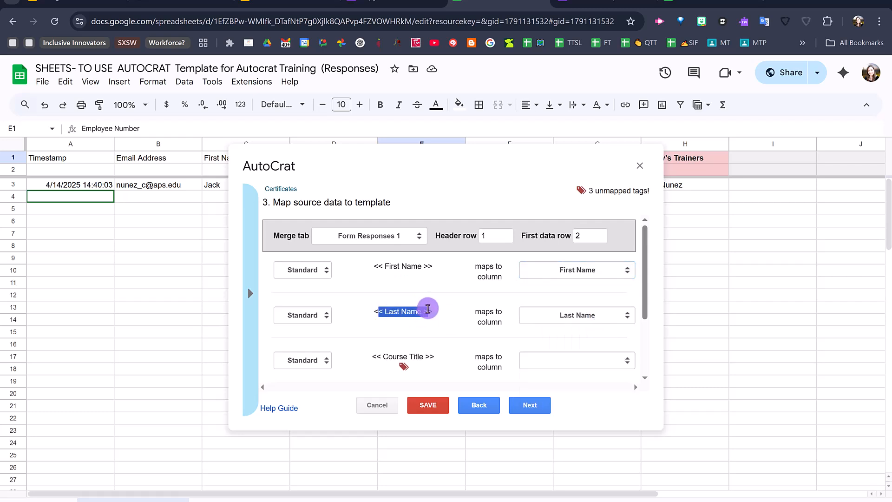
click(568, 317)
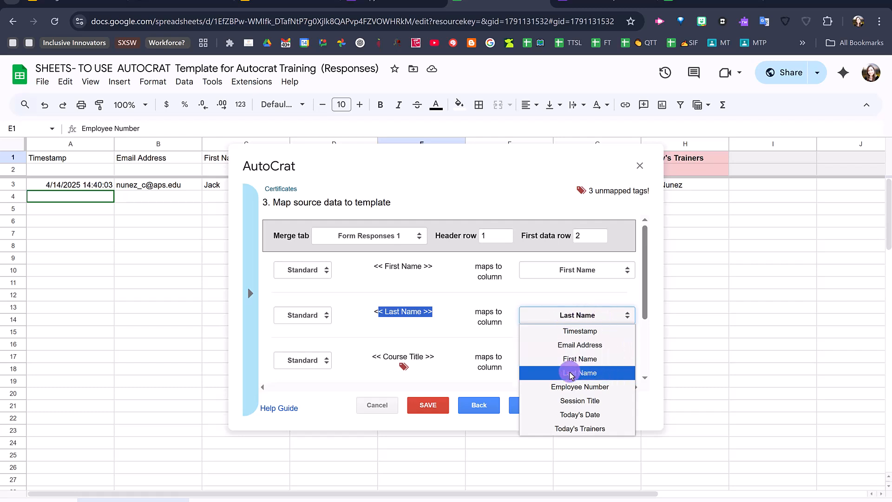
click(571, 373)
Map the Course Title tag to the Session Title column.
scroll(607, 371, down, 2)
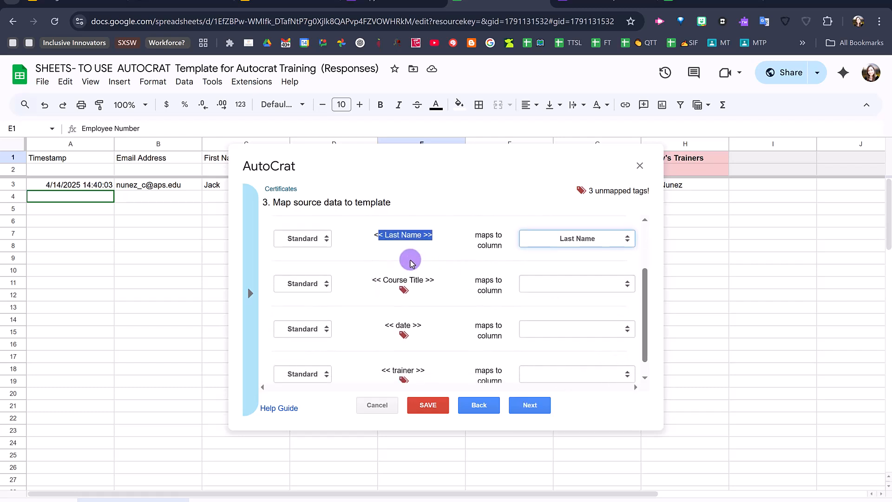
click(567, 284)
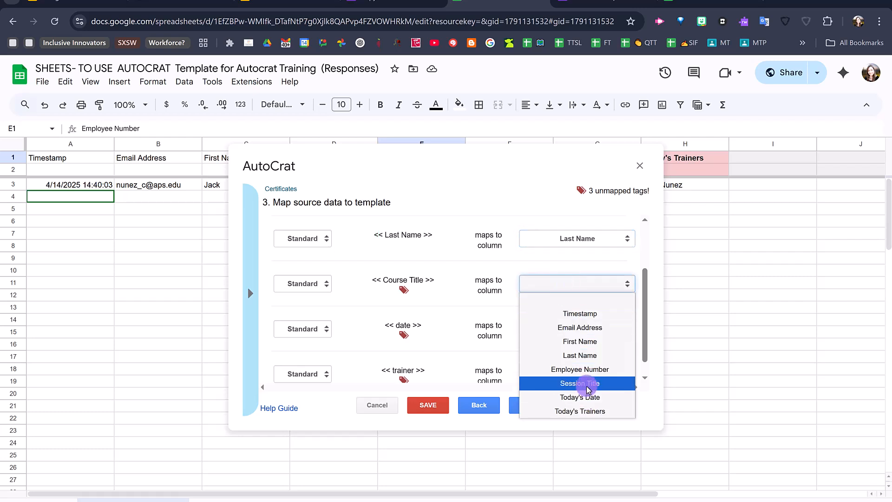
click(439, 279)
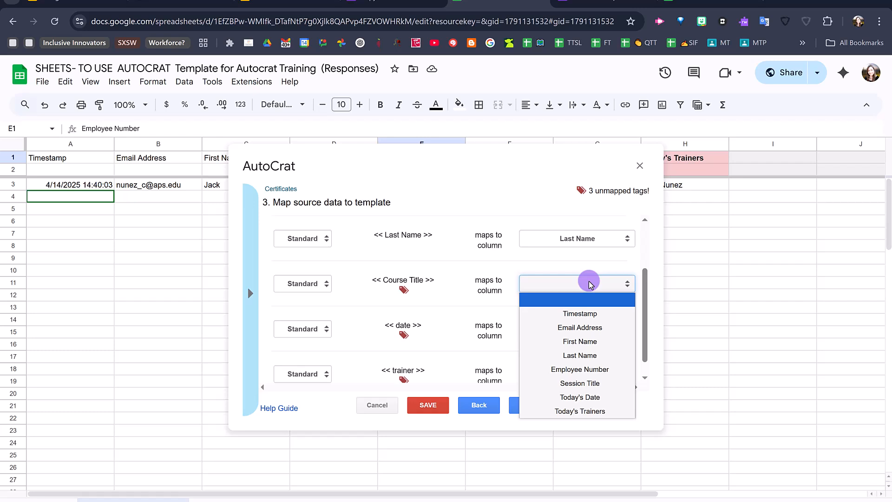
click(581, 381)
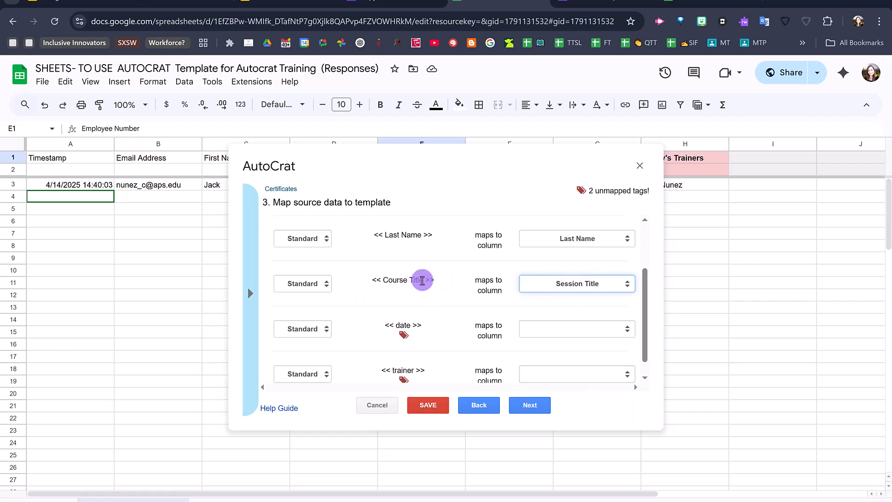
Map the date tag to the Today's Date column and the trainer tag to the Today's Trainers column.
scroll(583, 281, down, 1)
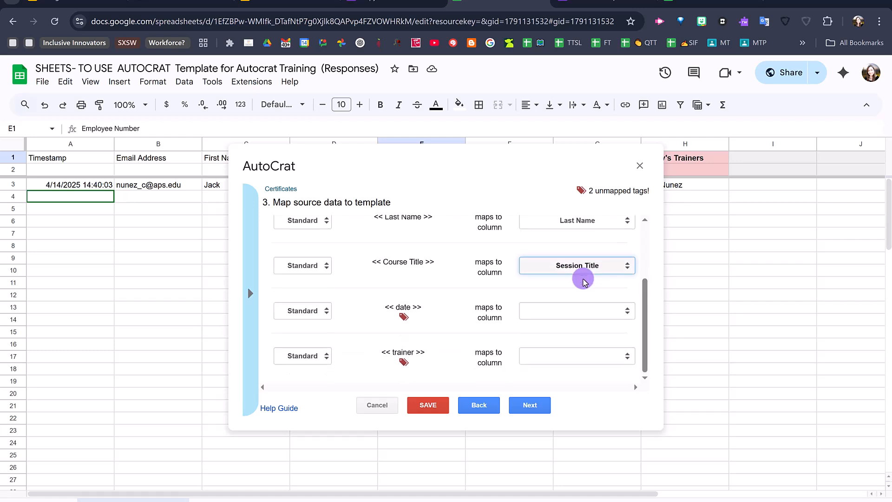
click(574, 310)
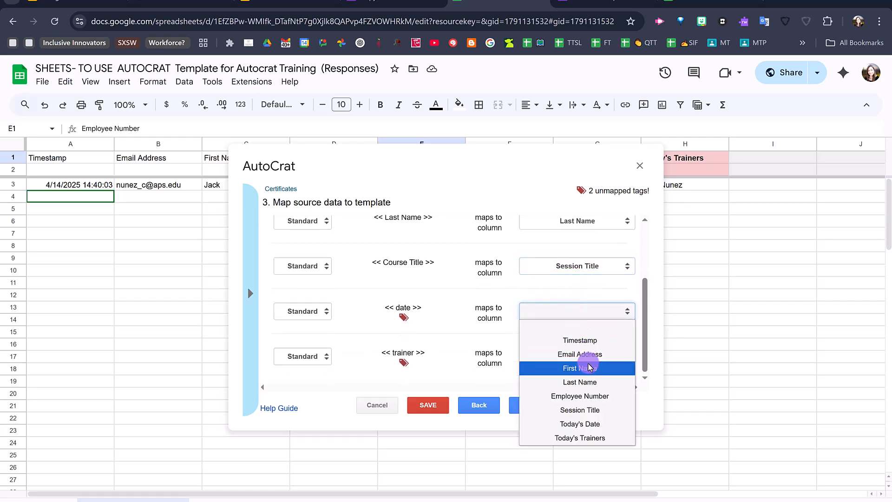
click(581, 423)
click(572, 354)
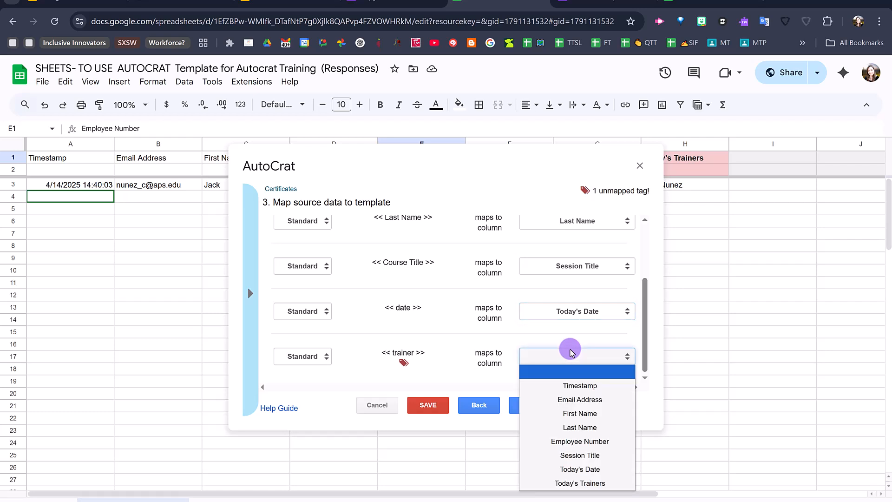
click(599, 480)
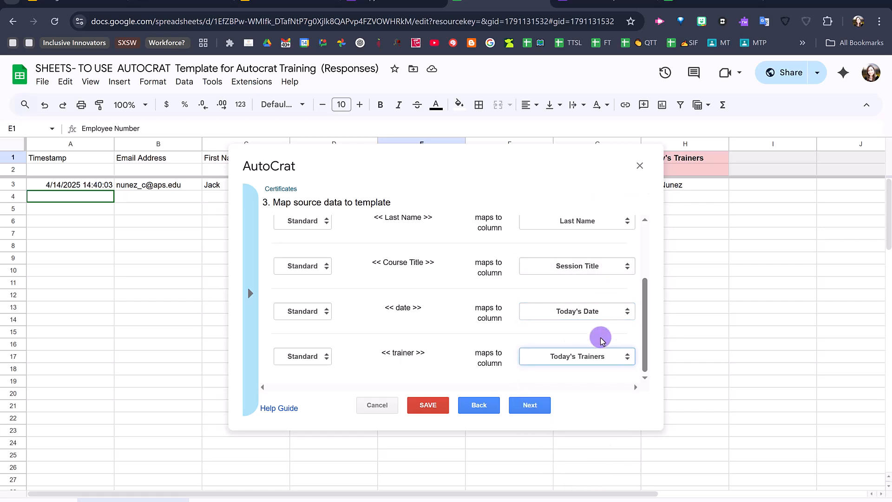
Check the completed tag mappings and proceed to the merge job's file settings.
scroll(597, 334, up, 5)
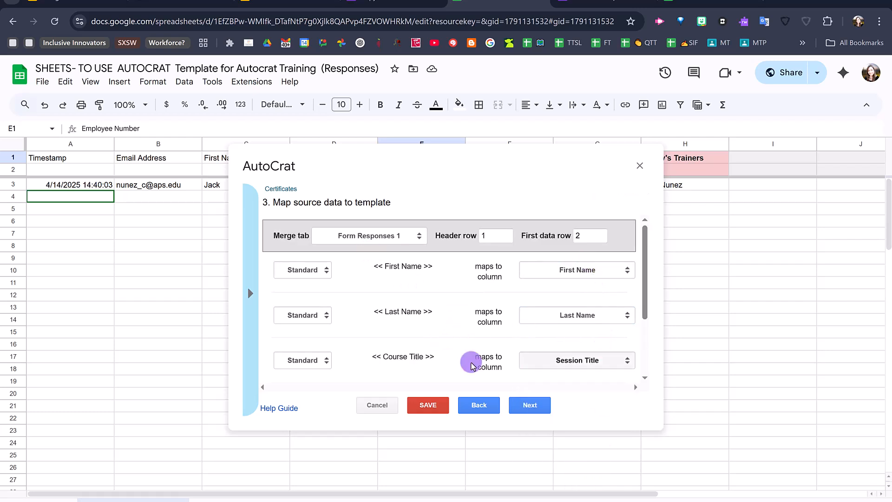
scroll(577, 372, down, 3)
scroll(581, 377, up, 1)
scroll(581, 377, up, 2)
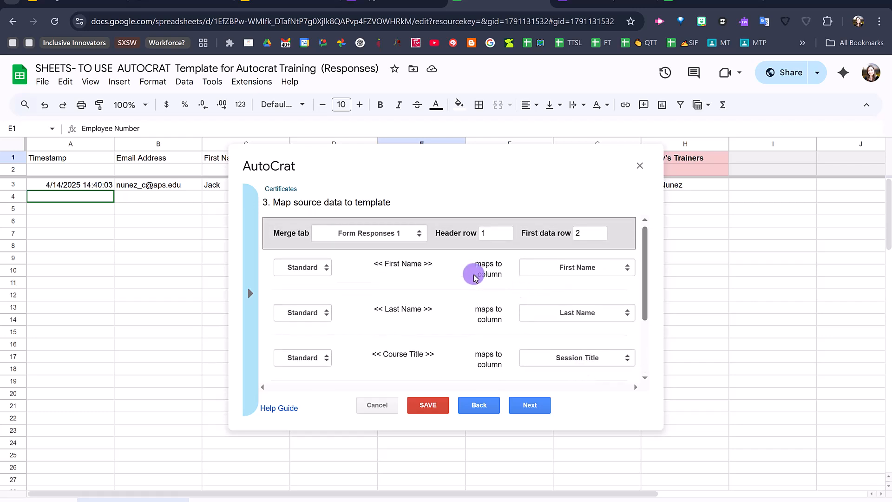
click(531, 405)
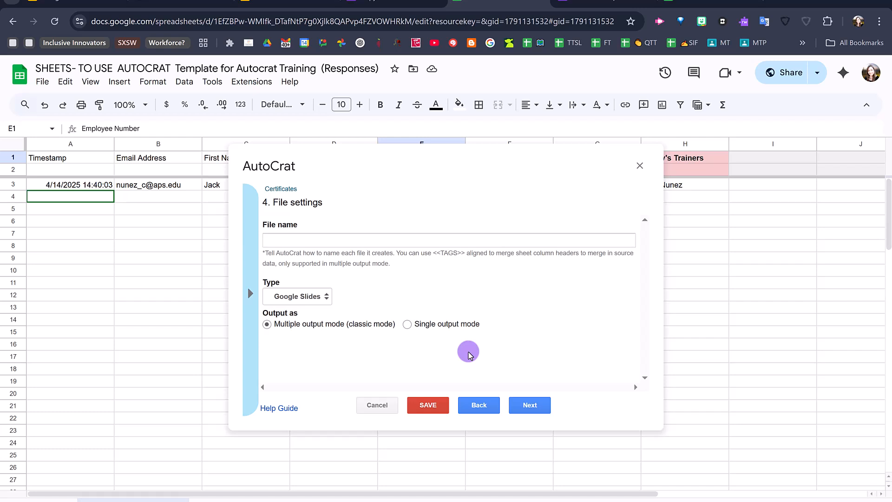
Set the merged file name to "<<First Name >> <<Last Name>> Certificate" using the merge tags.
click(283, 239)
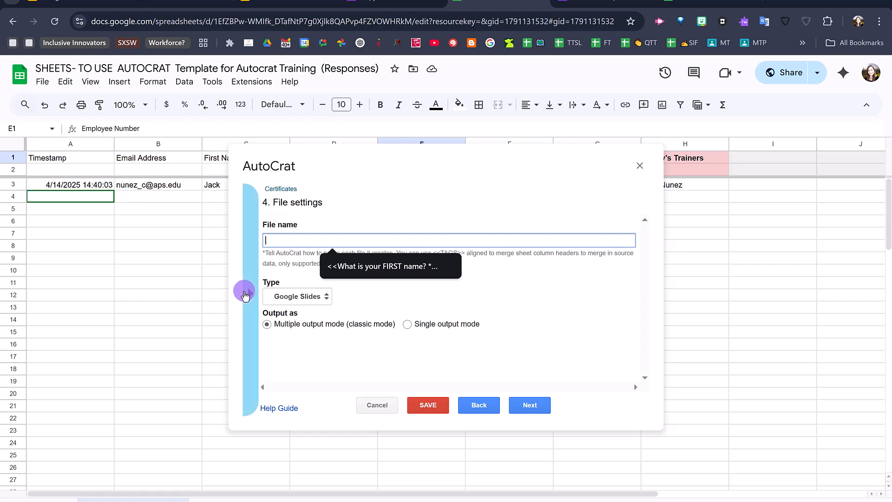
click(245, 301)
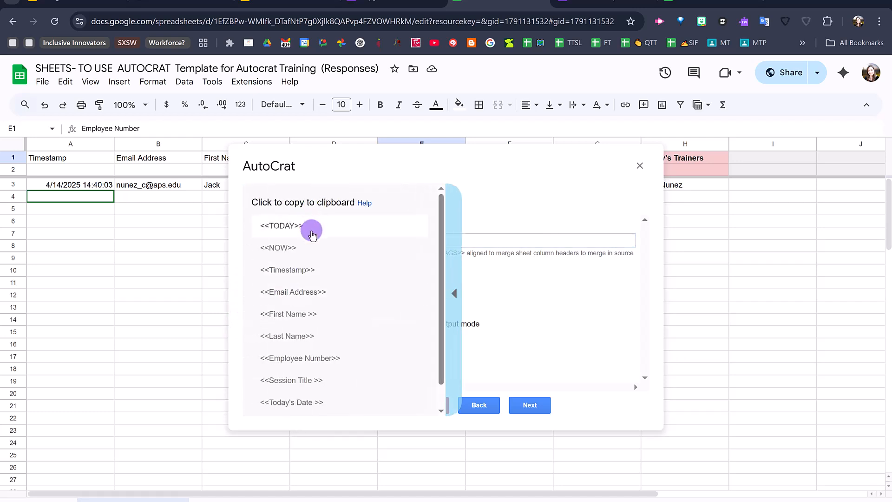
click(299, 312)
click(317, 237)
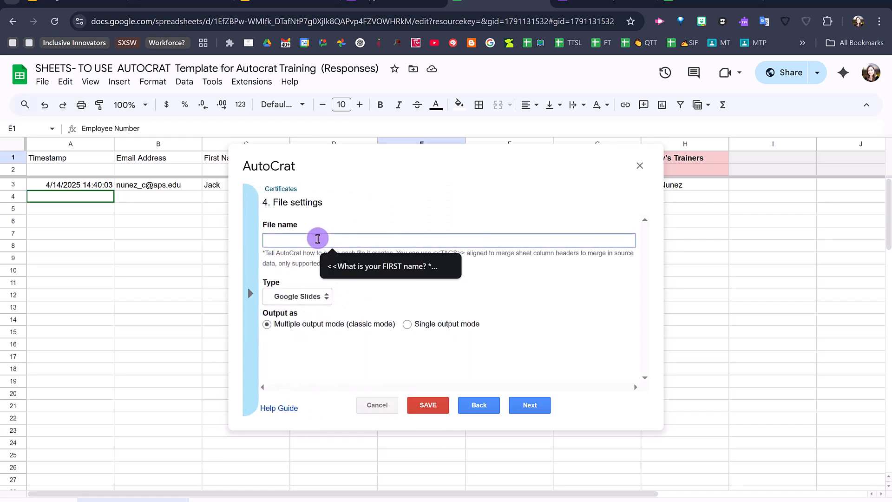
text(<<First Name >>)
click(251, 312)
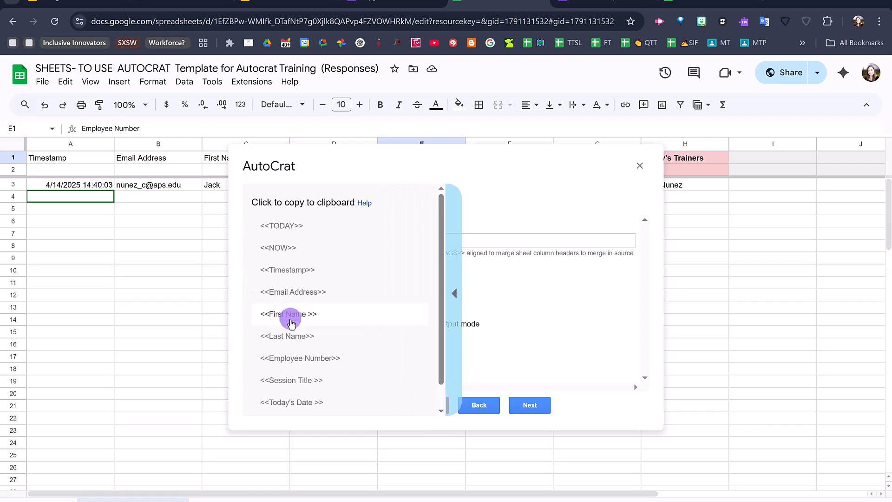
click(297, 335)
click(325, 241)
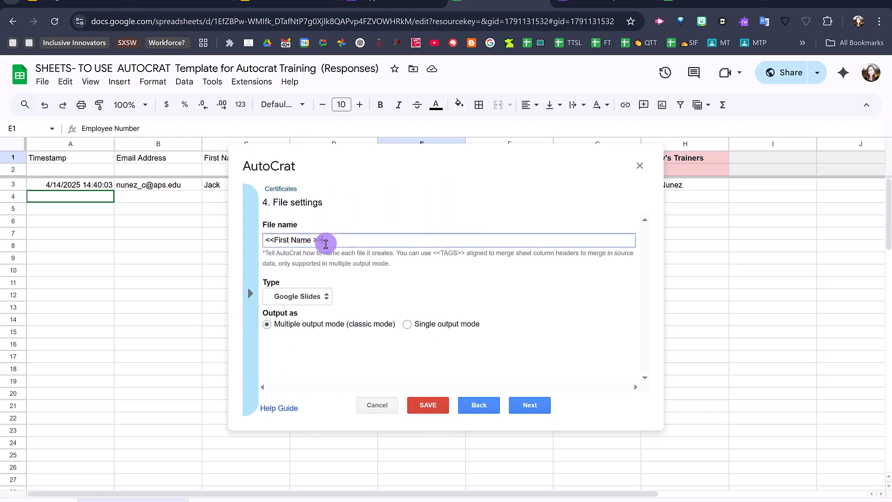
text(<<Last Name>>)
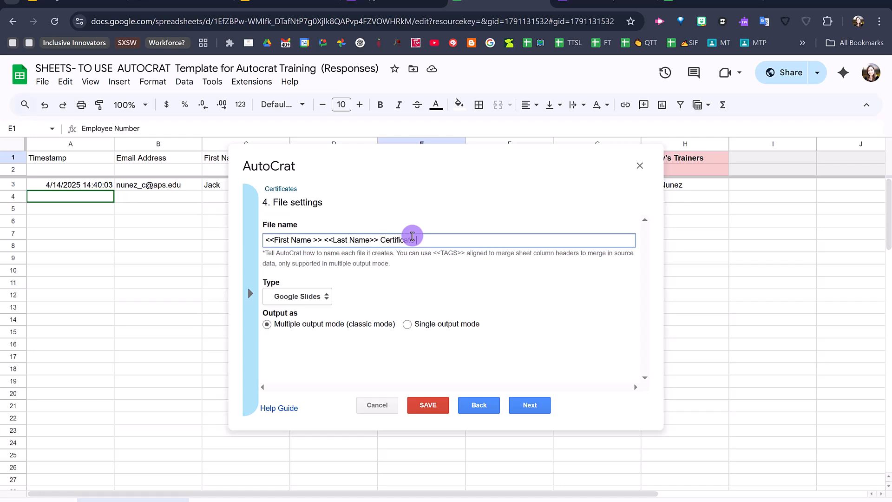
drag(423, 240, 255, 239)
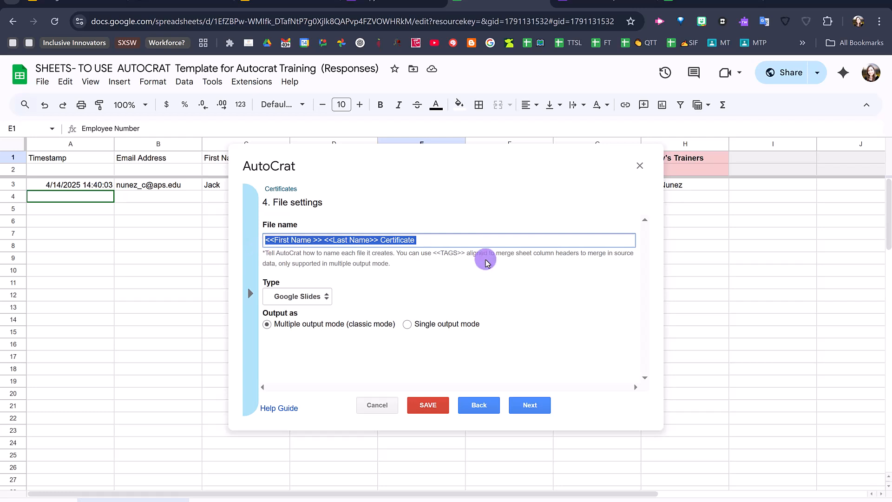
Set the output file type to PDF and proceed to the destination folder settings.
click(301, 297)
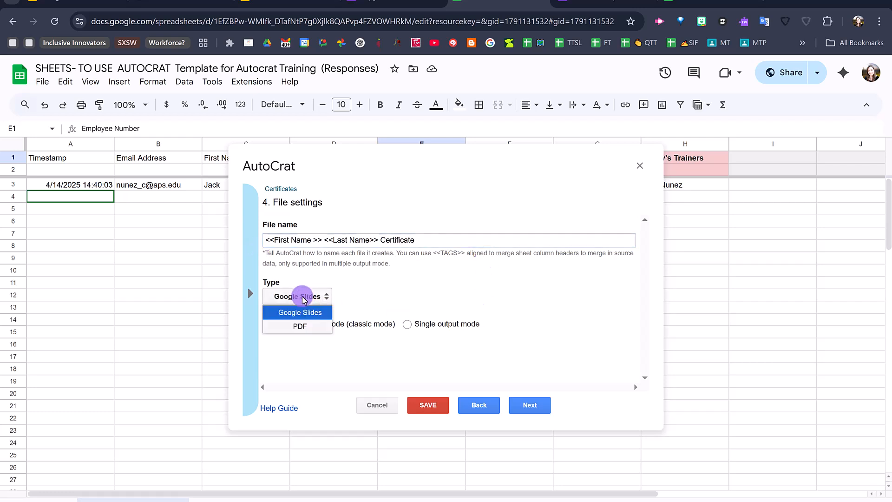
click(306, 327)
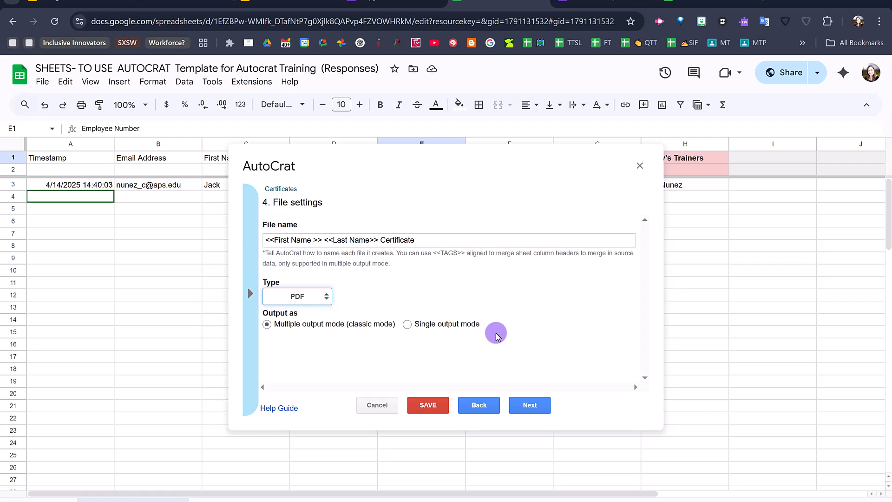
click(532, 405)
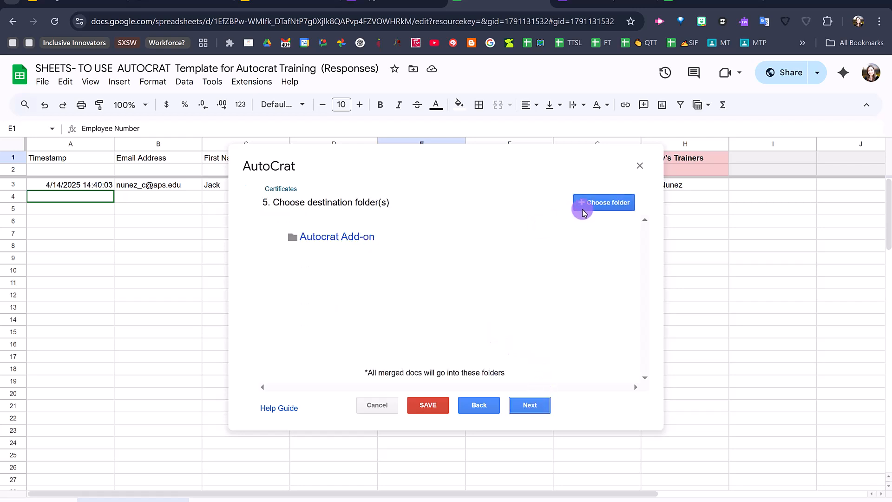
Choose "Certificate- Autocrat Runs" as the destination folder and skip the optional dynamic folder reference and merge condition.
click(606, 204)
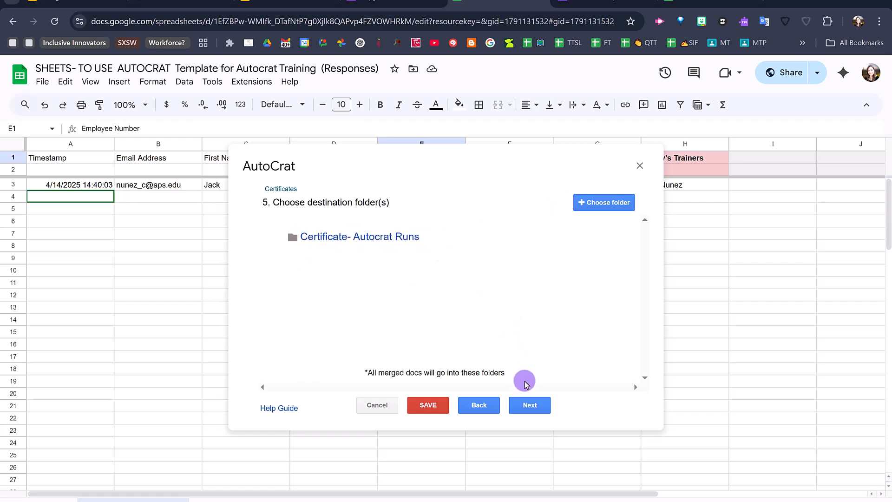
click(531, 406)
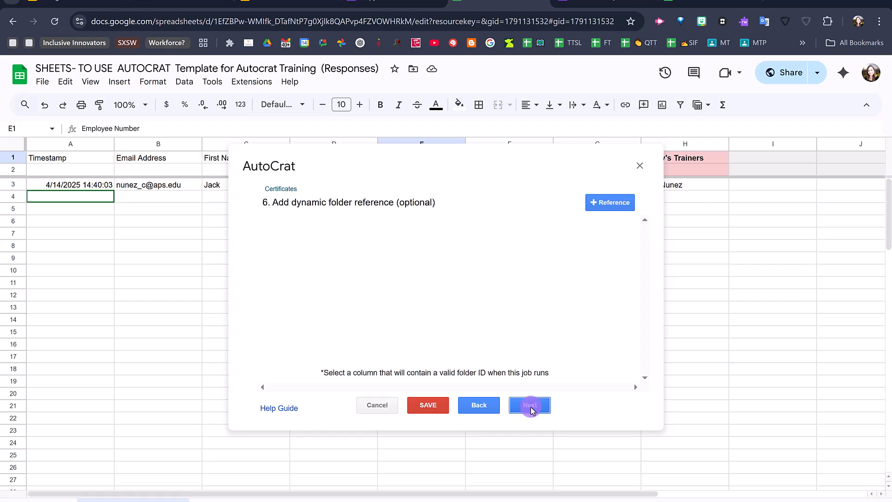
click(531, 406)
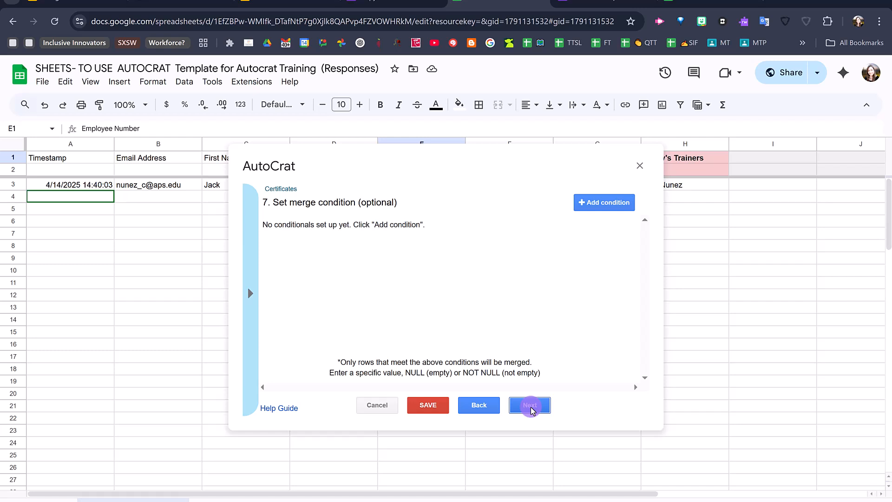
click(530, 405)
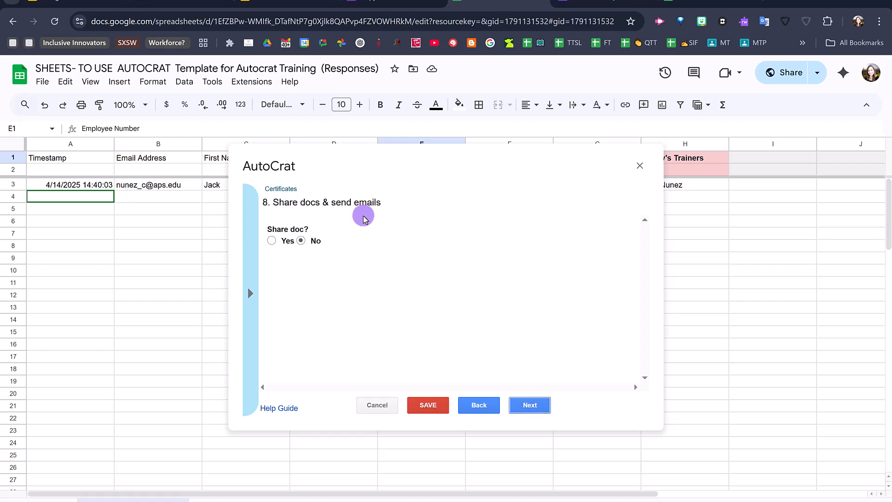
Enable document sharing and disallow collaborators from re-sharing.
click(272, 241)
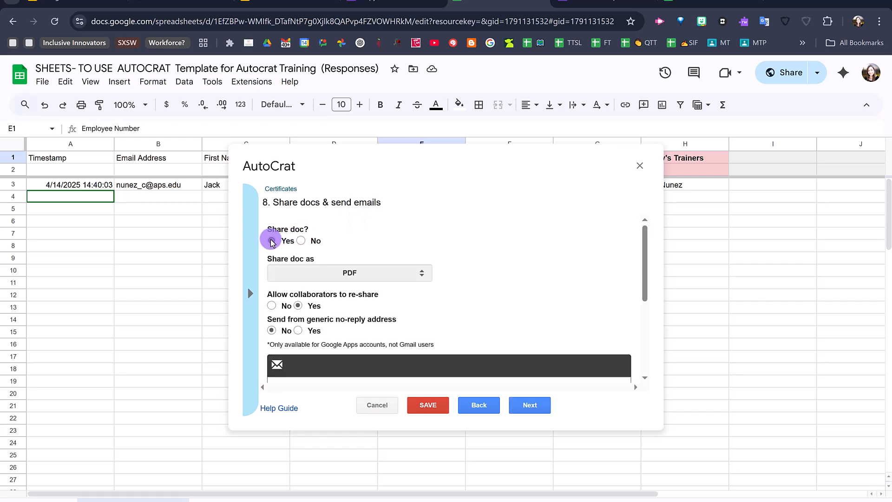
scroll(394, 243, down, 1)
scroll(395, 243, up, 1)
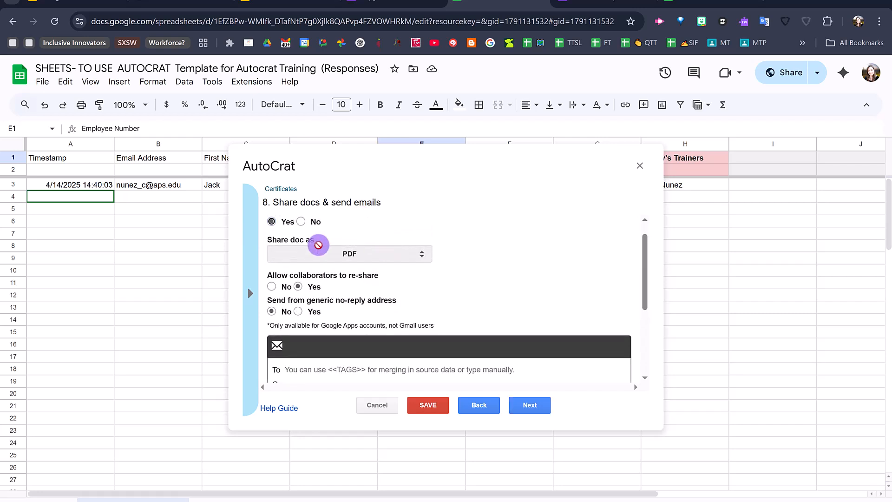
scroll(462, 253, down, 3)
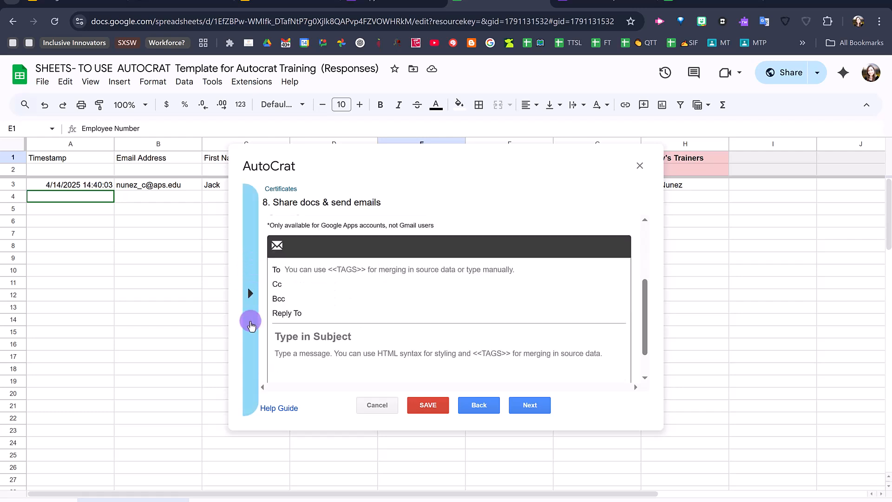
Set the email recipient to the <<Email Address>> merge tag.
click(287, 267)
click(257, 307)
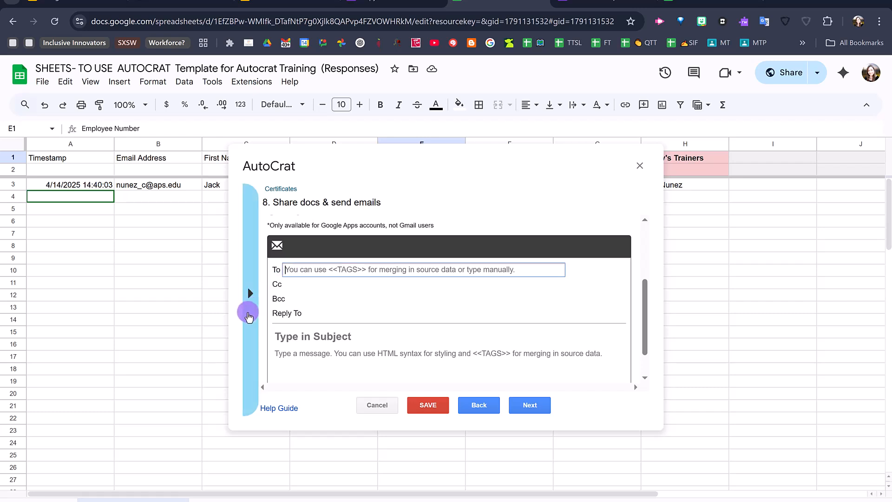
click(290, 298)
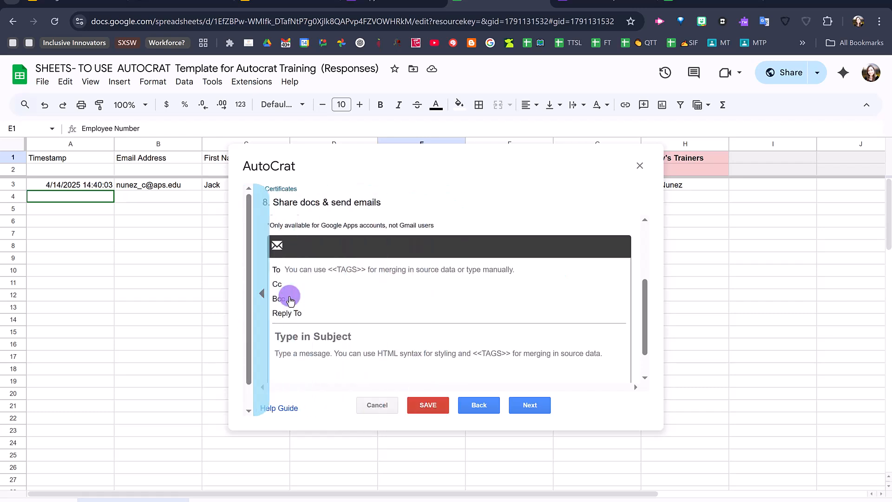
click(299, 274)
text(<<Email Address>>)
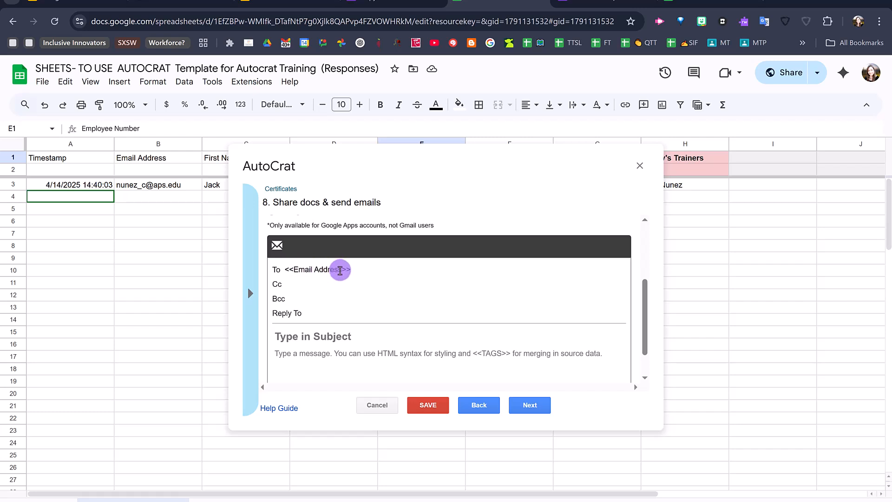
Set the email subject to "<<Session Title >> Certificate" using the session title merge tag.
scroll(326, 303, down, 1)
click(348, 309)
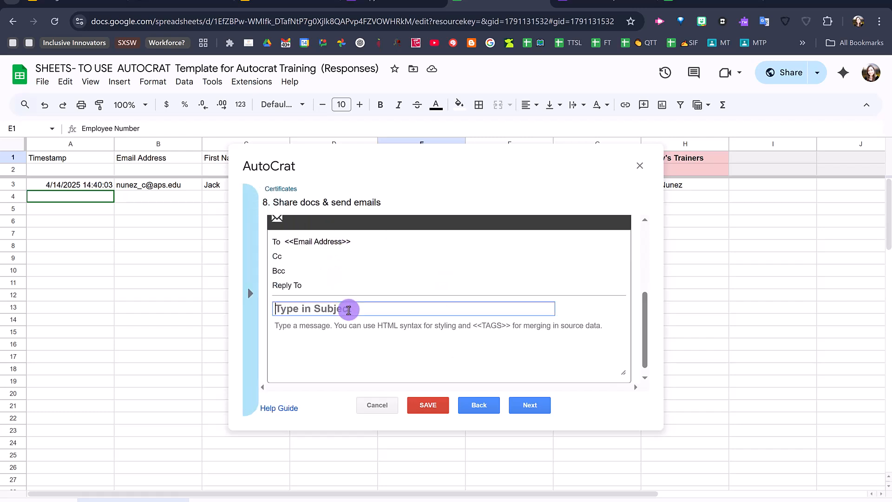
text(C)
key(BackSpace)
click(246, 266)
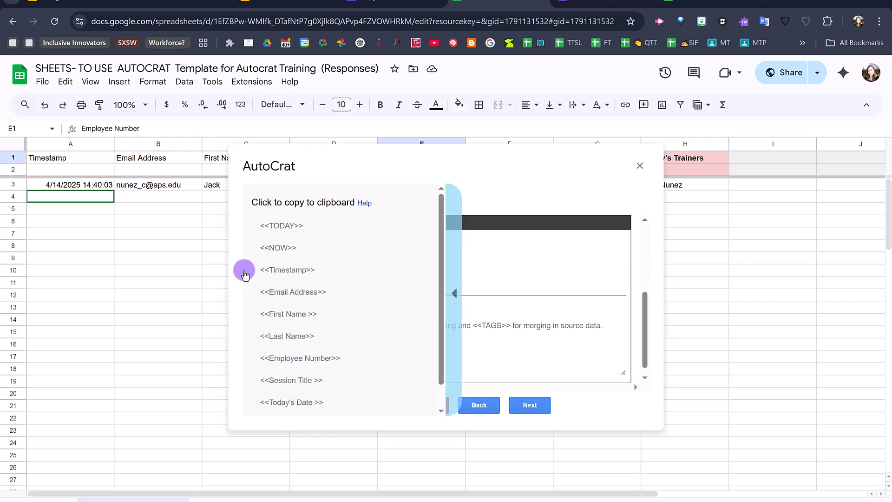
click(318, 387)
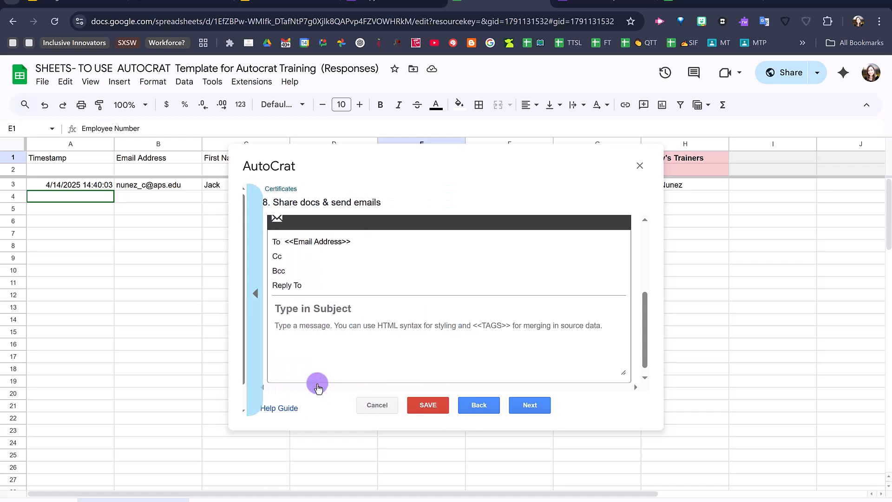
click(306, 309)
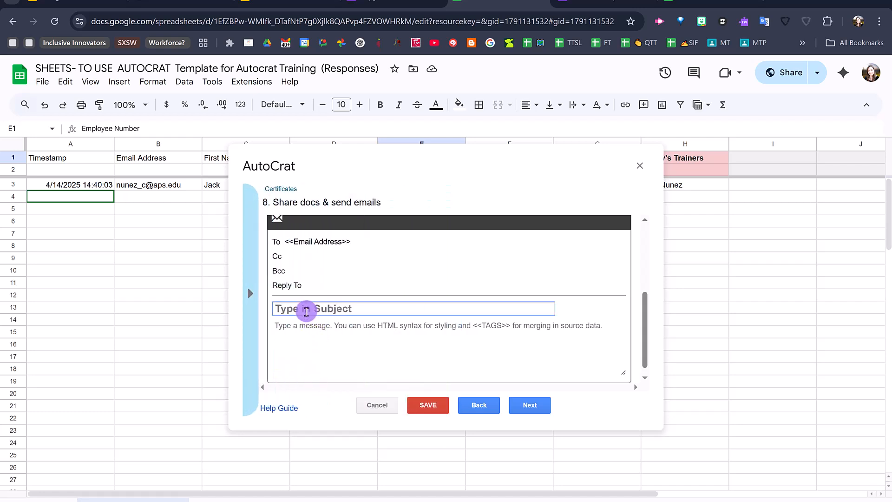
text(<<Session Title >>)
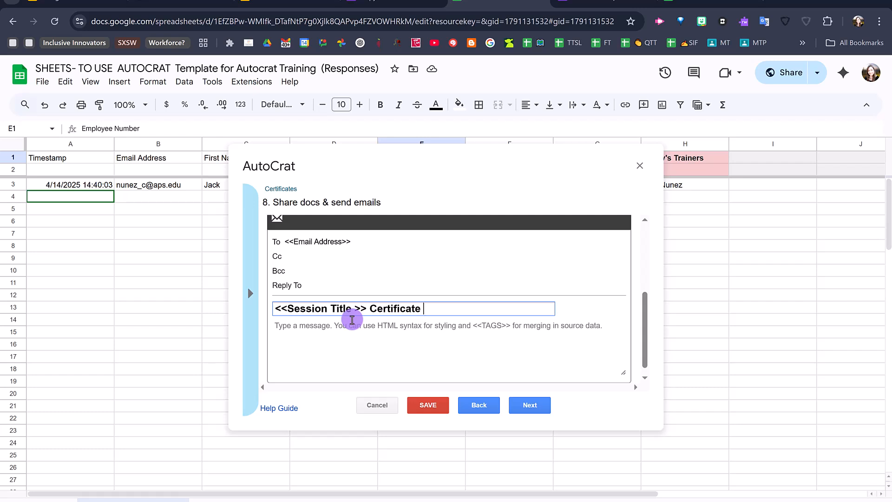
Write the email message with "<<First Name >> <<Last Name>>" as the greeting and "Here is your certificate from today." below a blank line.
click(358, 332)
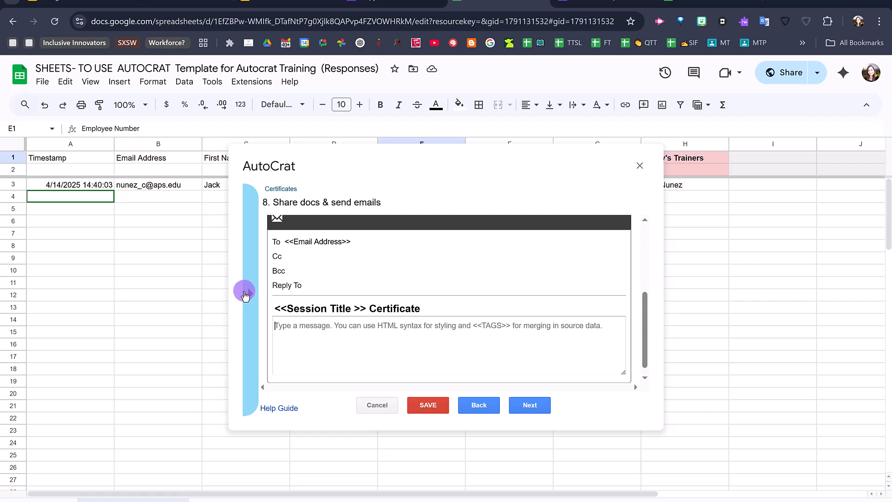
click(246, 295)
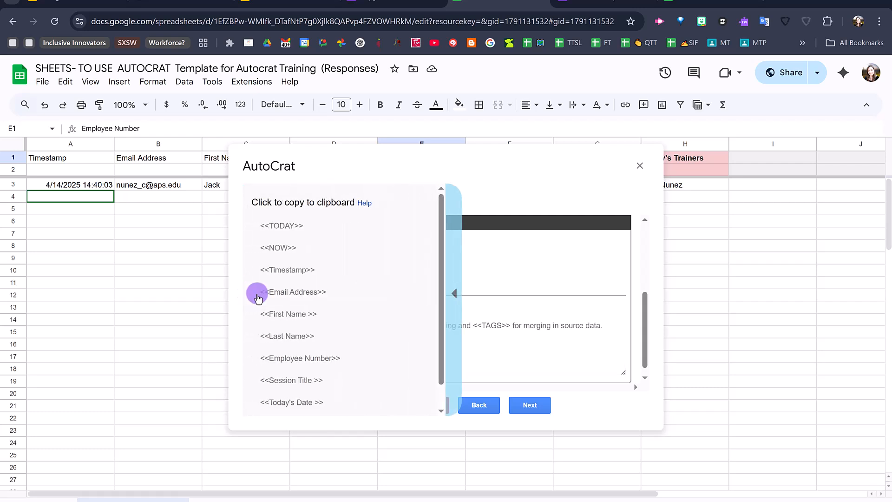
click(290, 320)
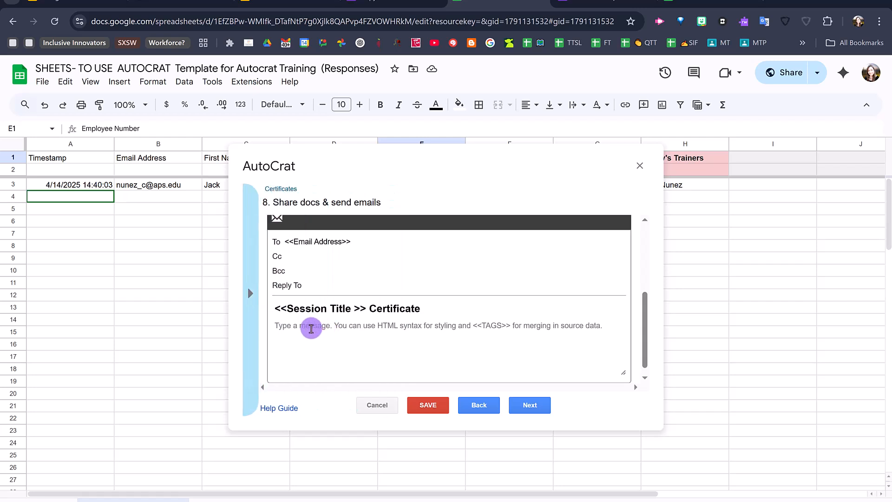
click(292, 325)
text(<<First Name >>)
click(250, 312)
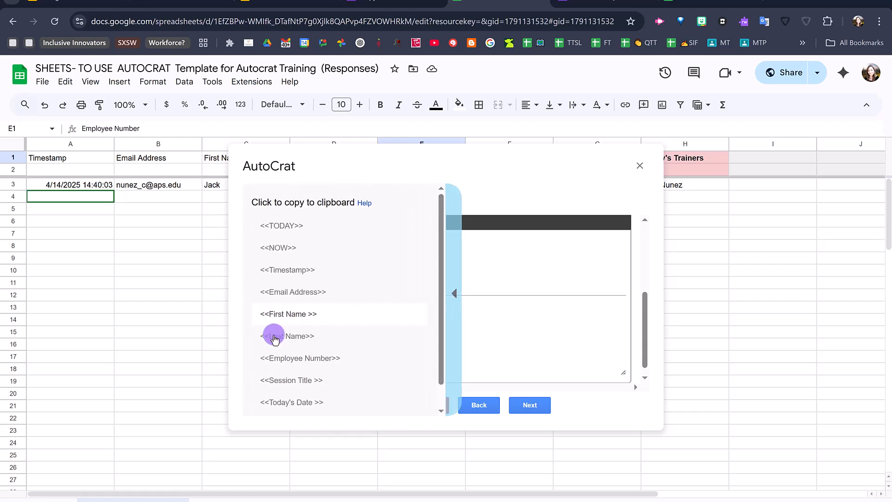
click(281, 337)
click(372, 325)
text(<<Last Name>>)
key(Return)
key(Return)
text(He)
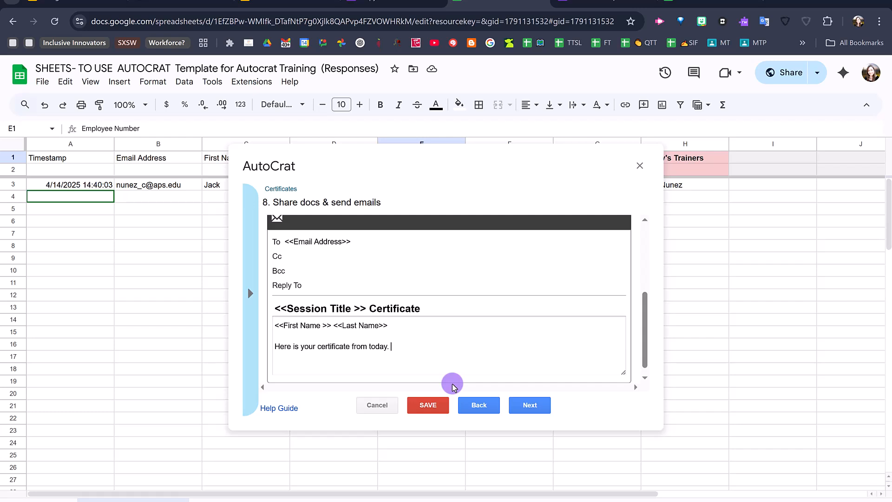
scroll(452, 305, up, 3)
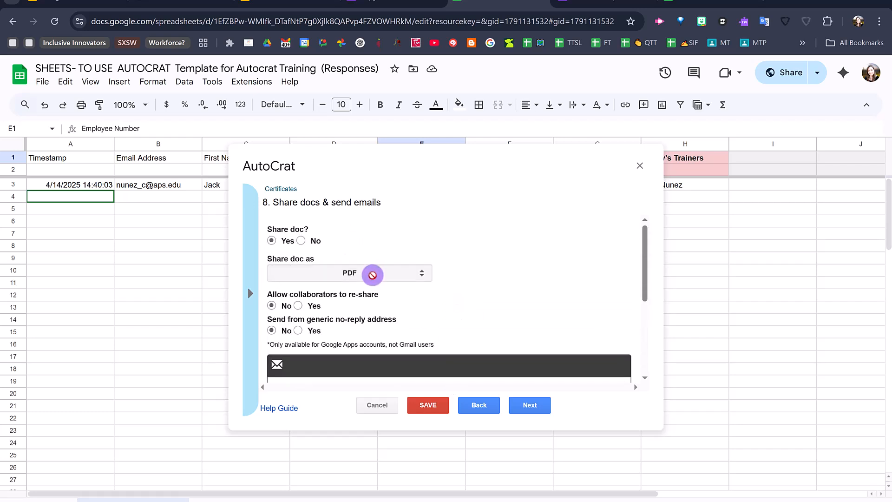
scroll(402, 232, down, 3)
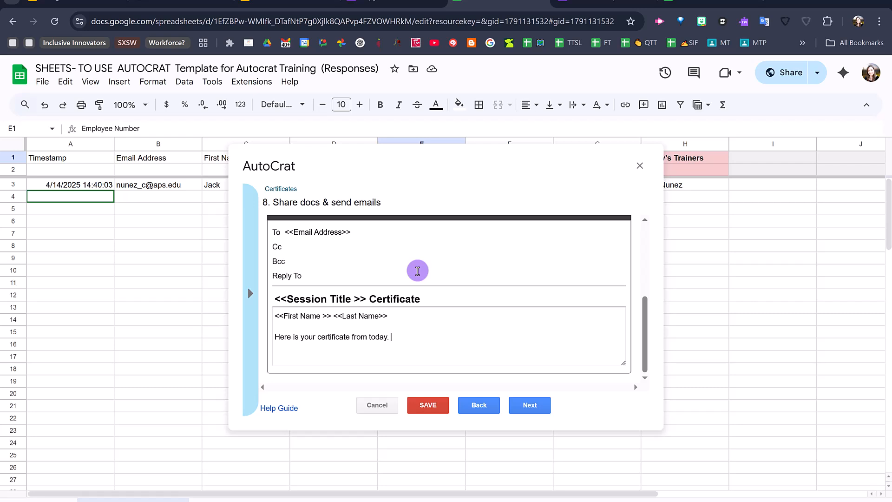
Proceed to the job triggers and turn on the form trigger, agreeing to enable triggers for the project.
click(530, 405)
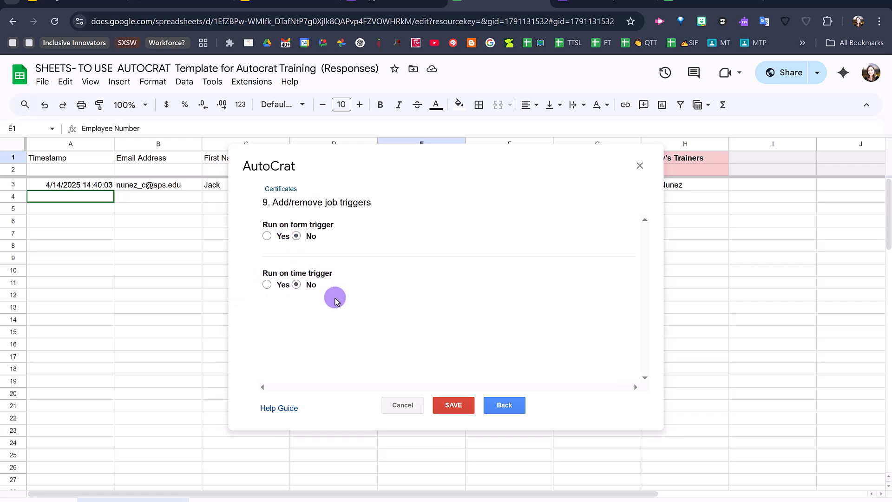
click(266, 236)
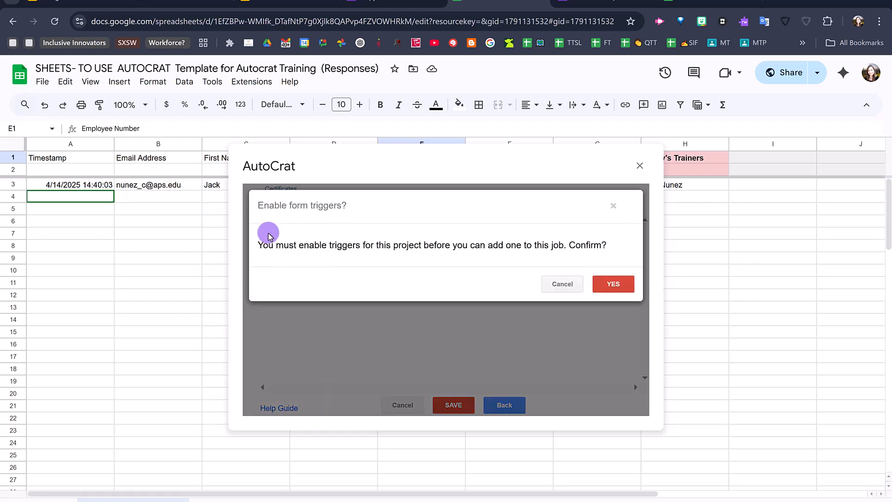
click(610, 279)
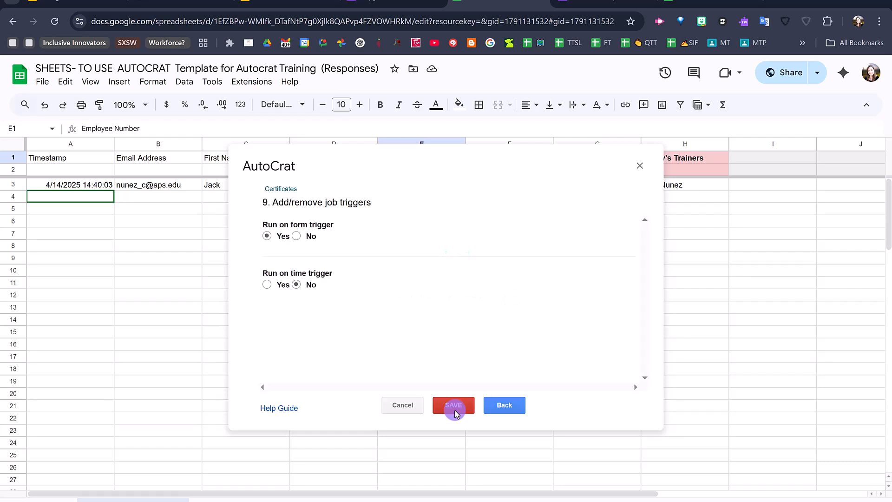
Save the Certificates job with its triggers and run it on the existing form response.
click(454, 407)
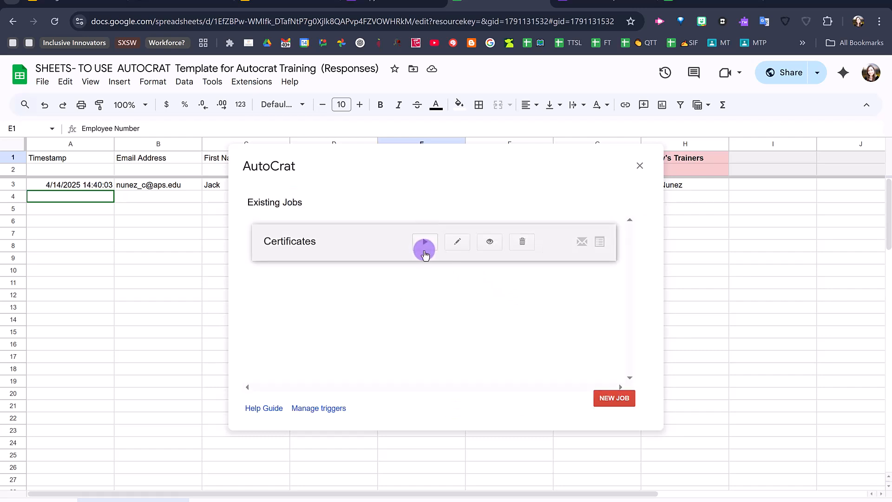
click(422, 241)
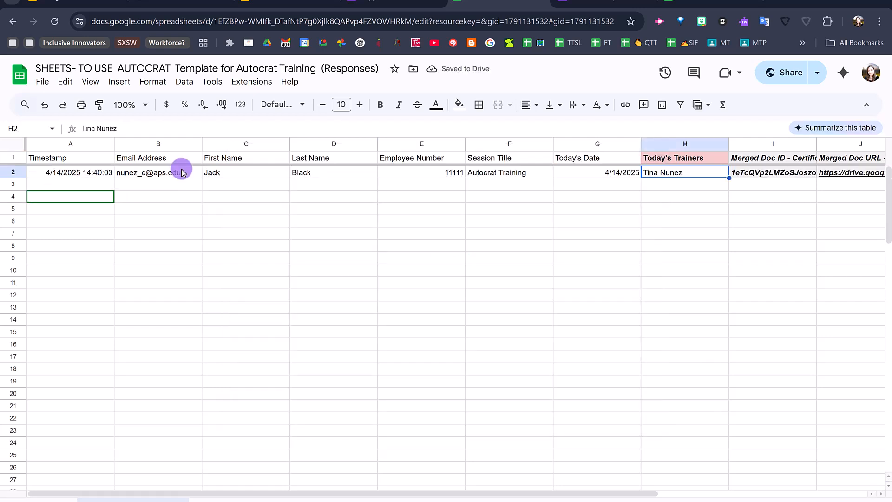
Examine the merge result columns for the response in row 2 and open the merged certificate PDF from its link.
key(Right)
key(Left)
key(Left)
key(Left)
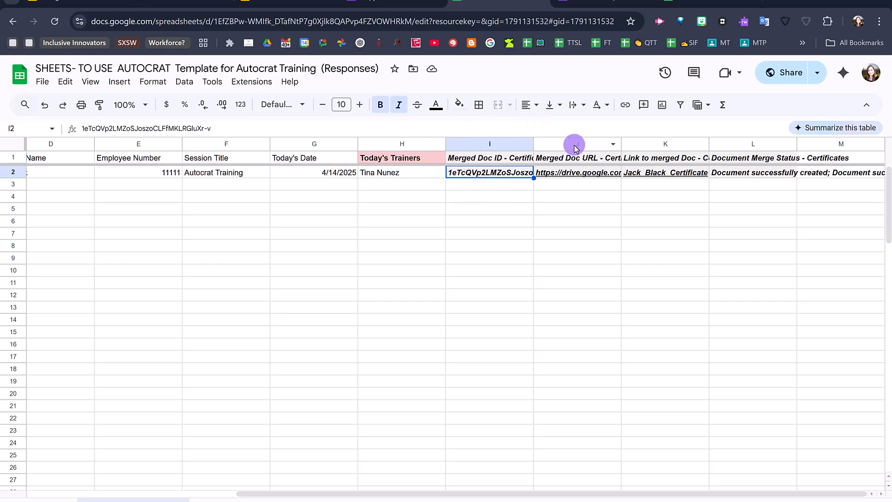
mouse_move(581, 178)
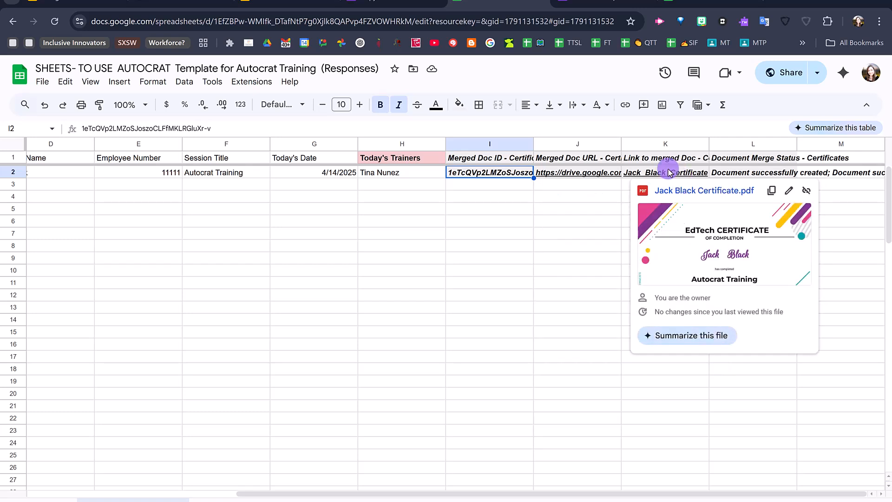
mouse_move(575, 173)
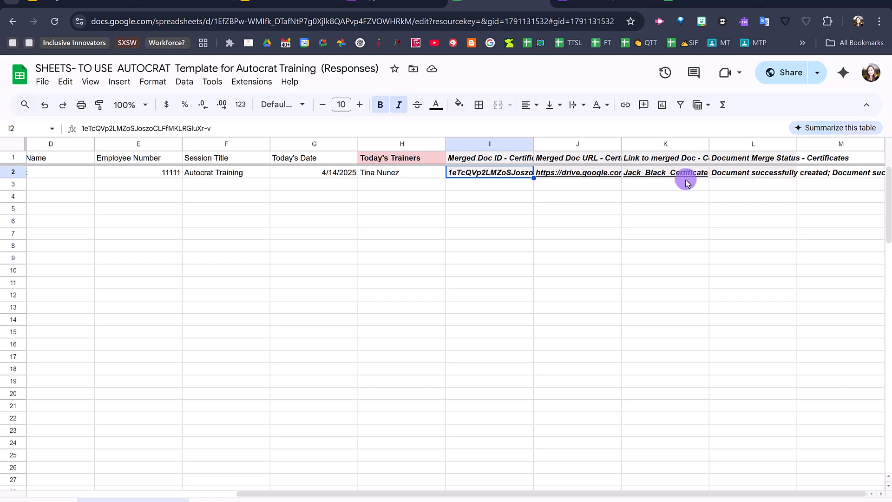
click(660, 190)
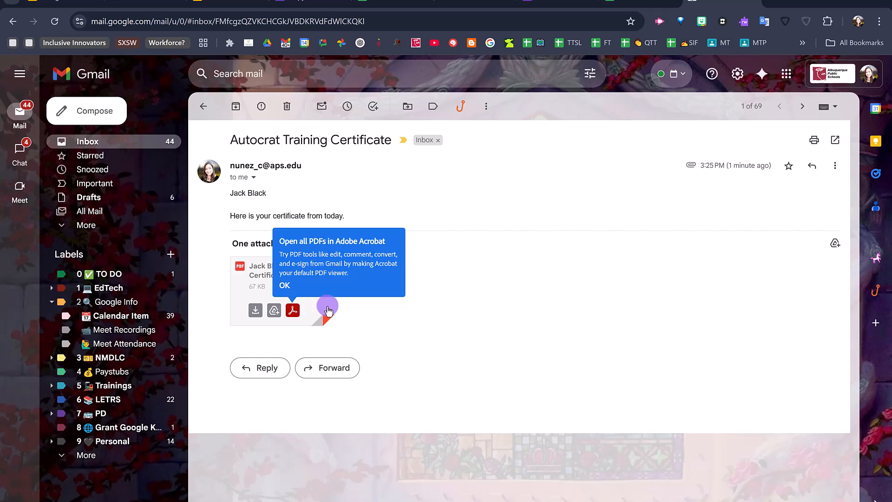
View the PDF attached to the "Autocrat Training Certificate" email in Gmail, and return to the presentation's table of contents.
click(259, 266)
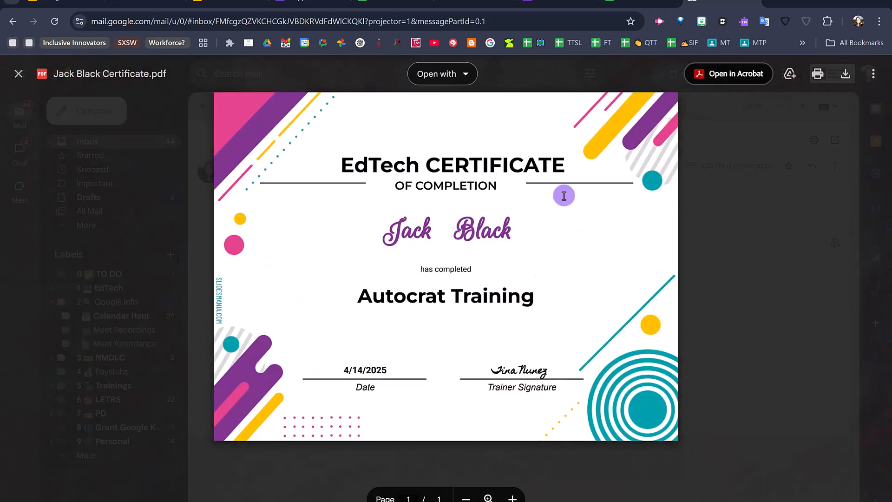
click(701, 71)
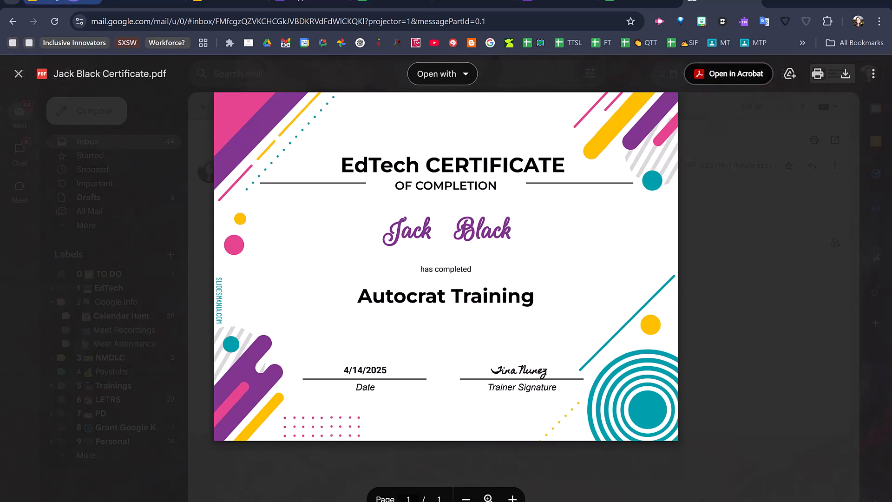
click(65, 4)
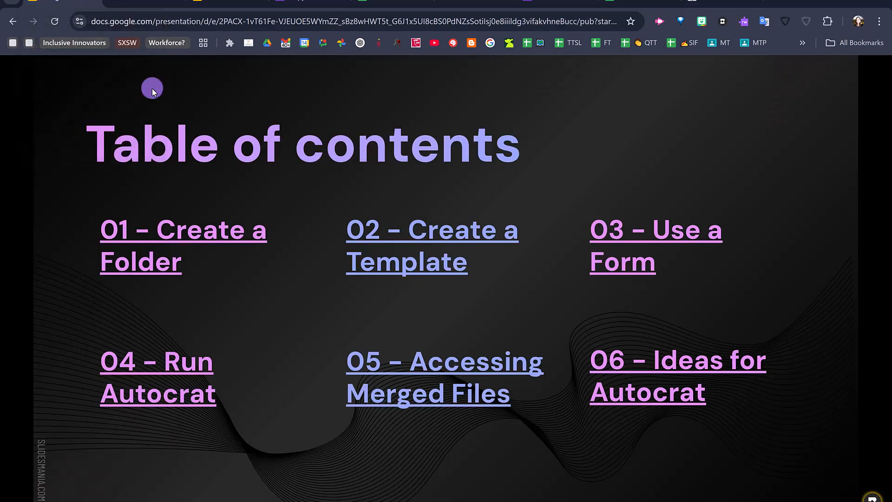